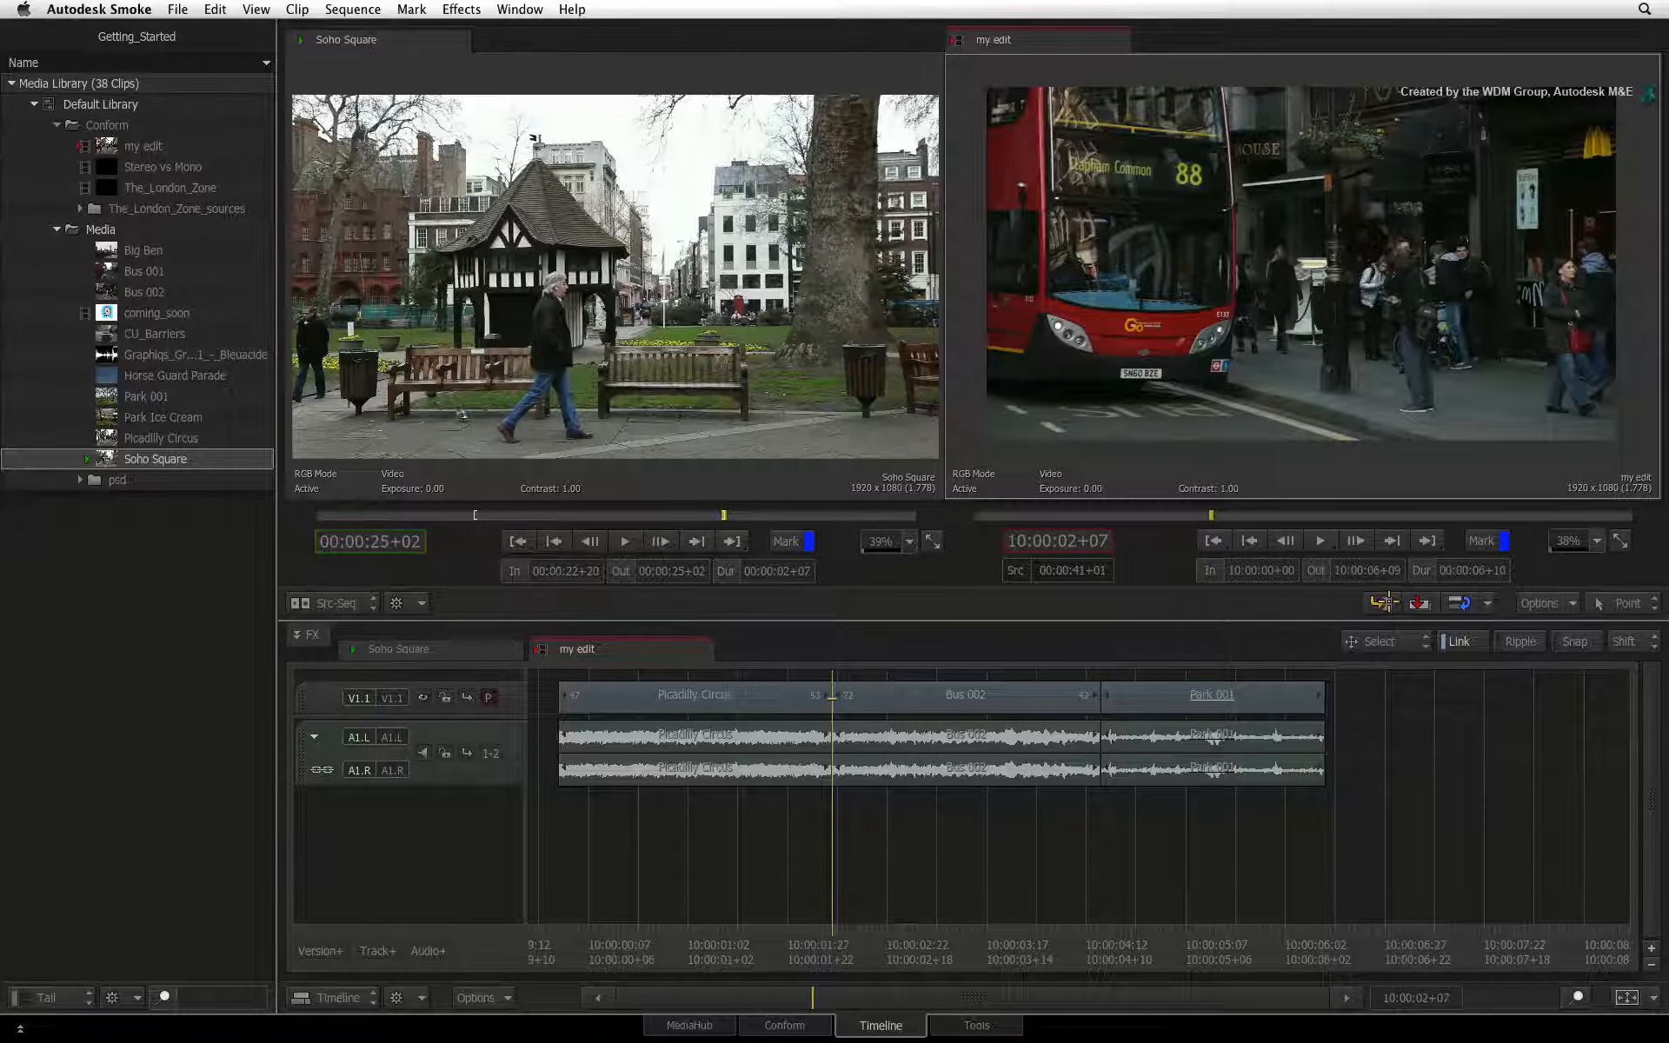
Try an insert edit and an overwrite edit of Soho Square at the cut between Picadilly Circus and Bus 002, undoing each one
click(1383, 601)
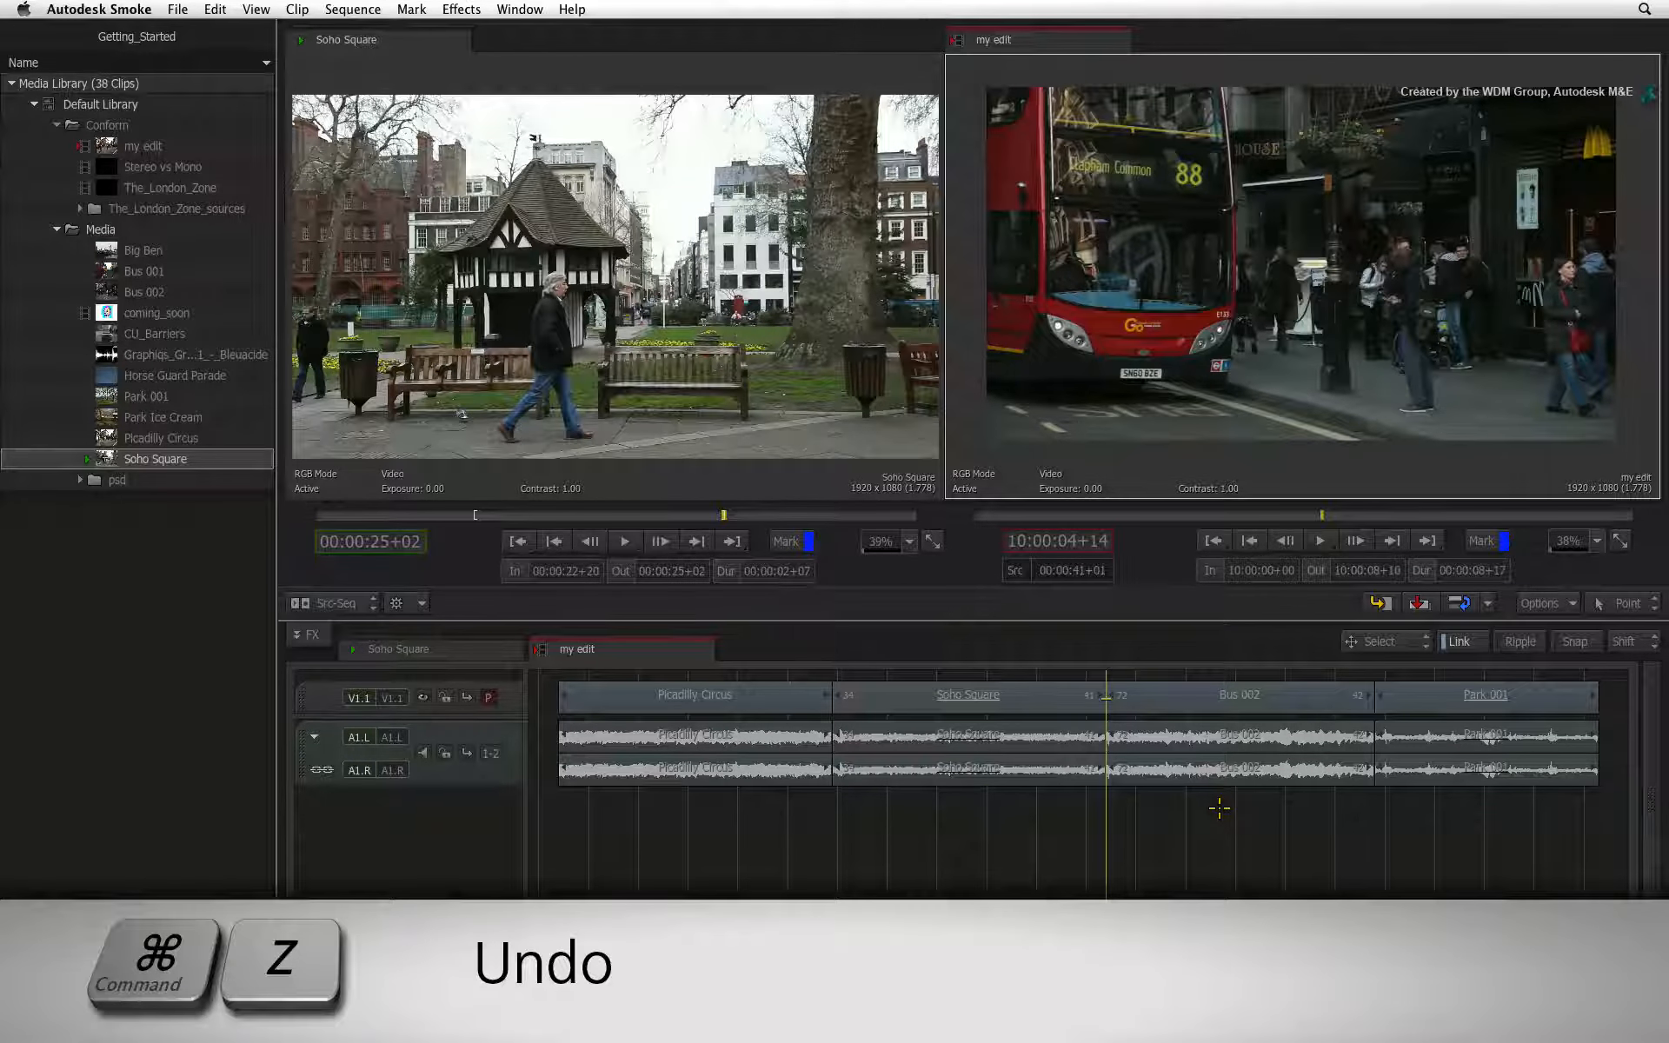
key(super+z)
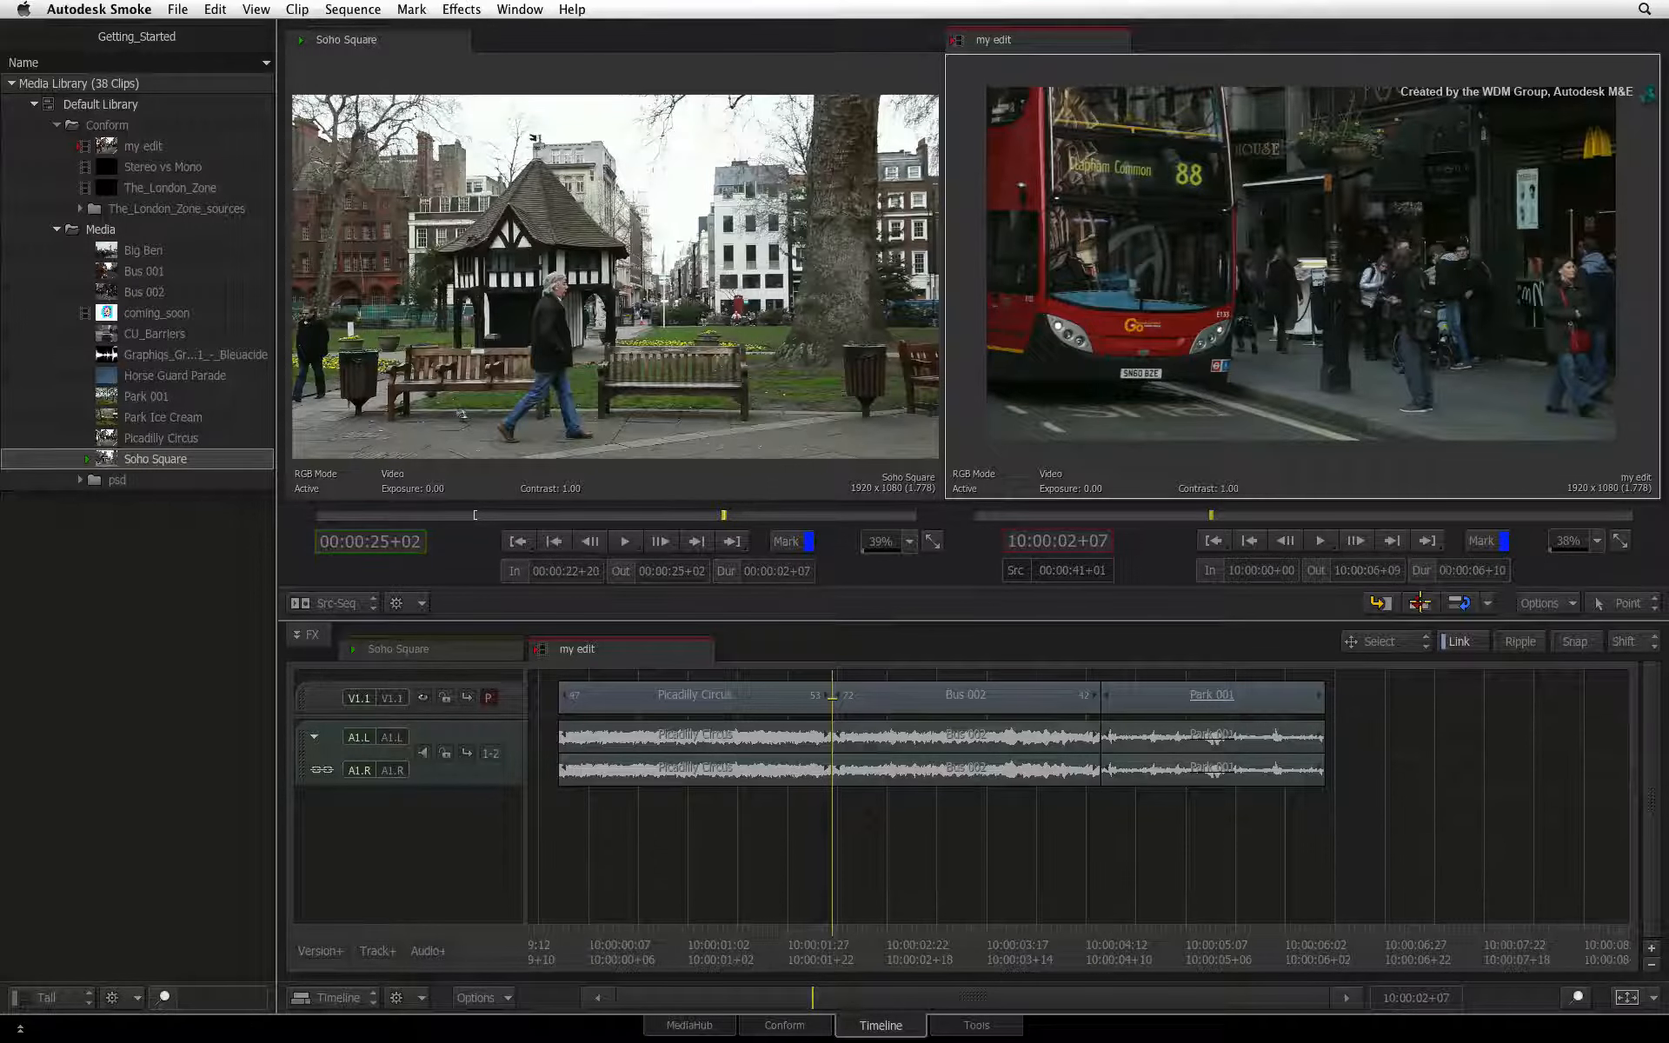
click(1421, 602)
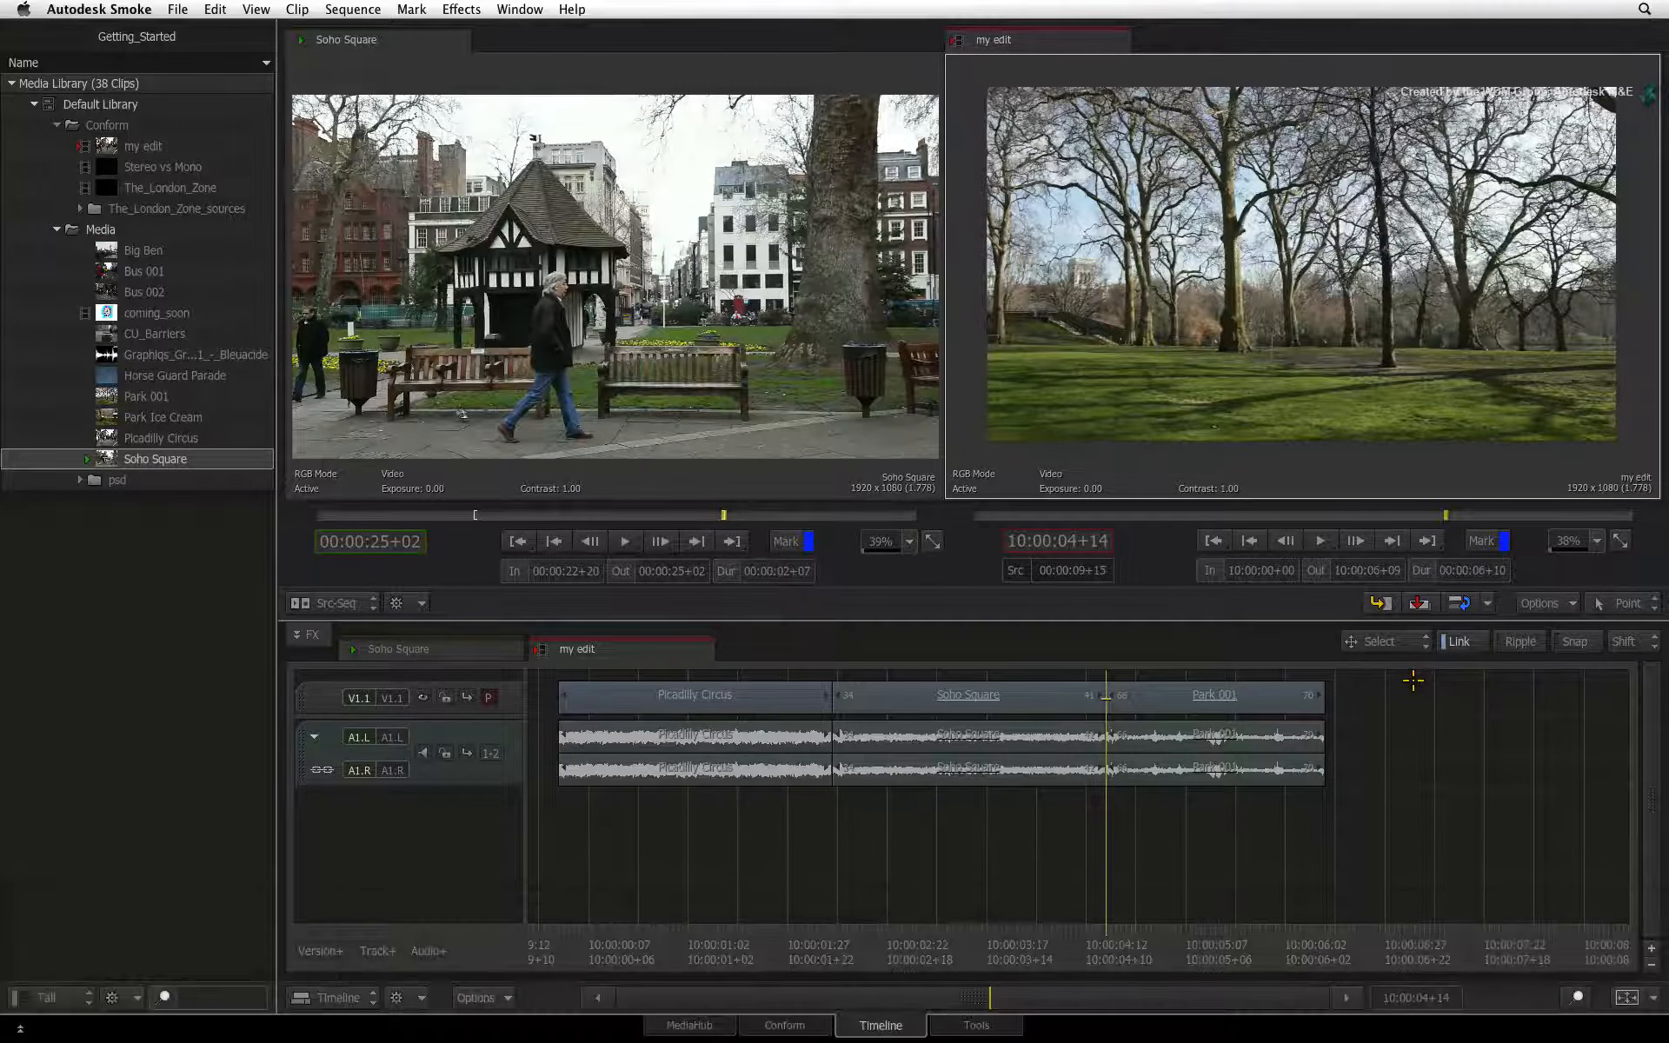
drag(1114, 935, 992, 857)
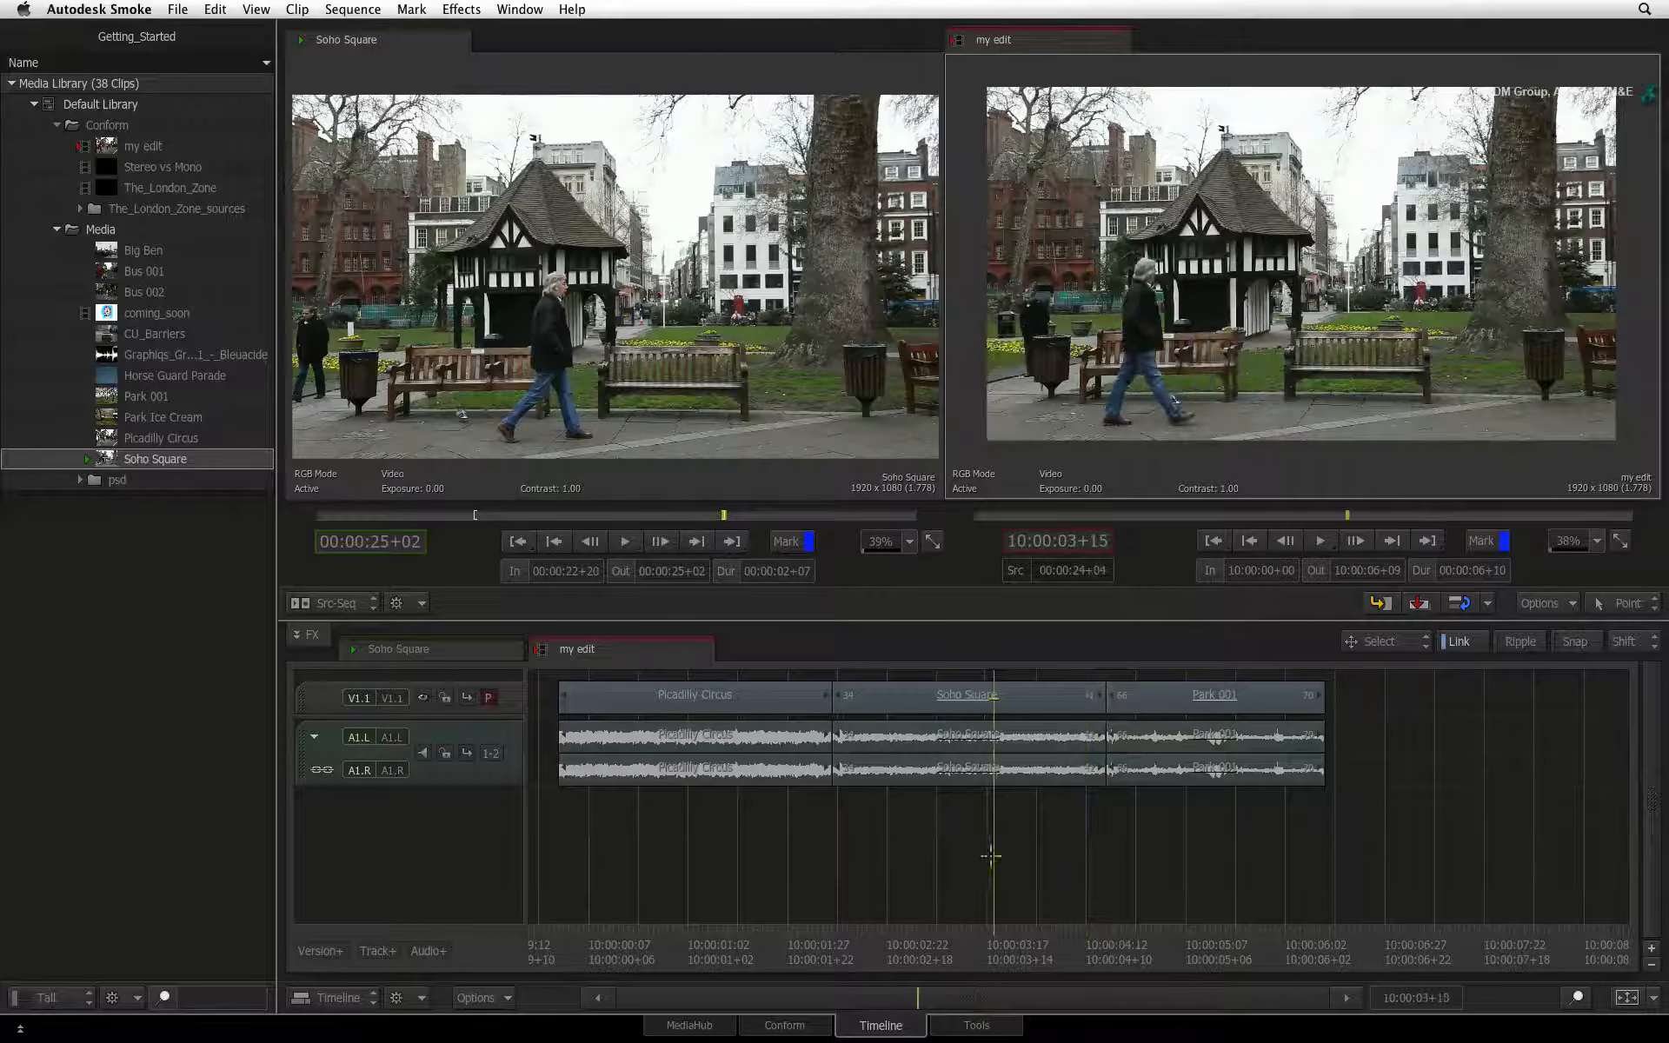
key(Up)
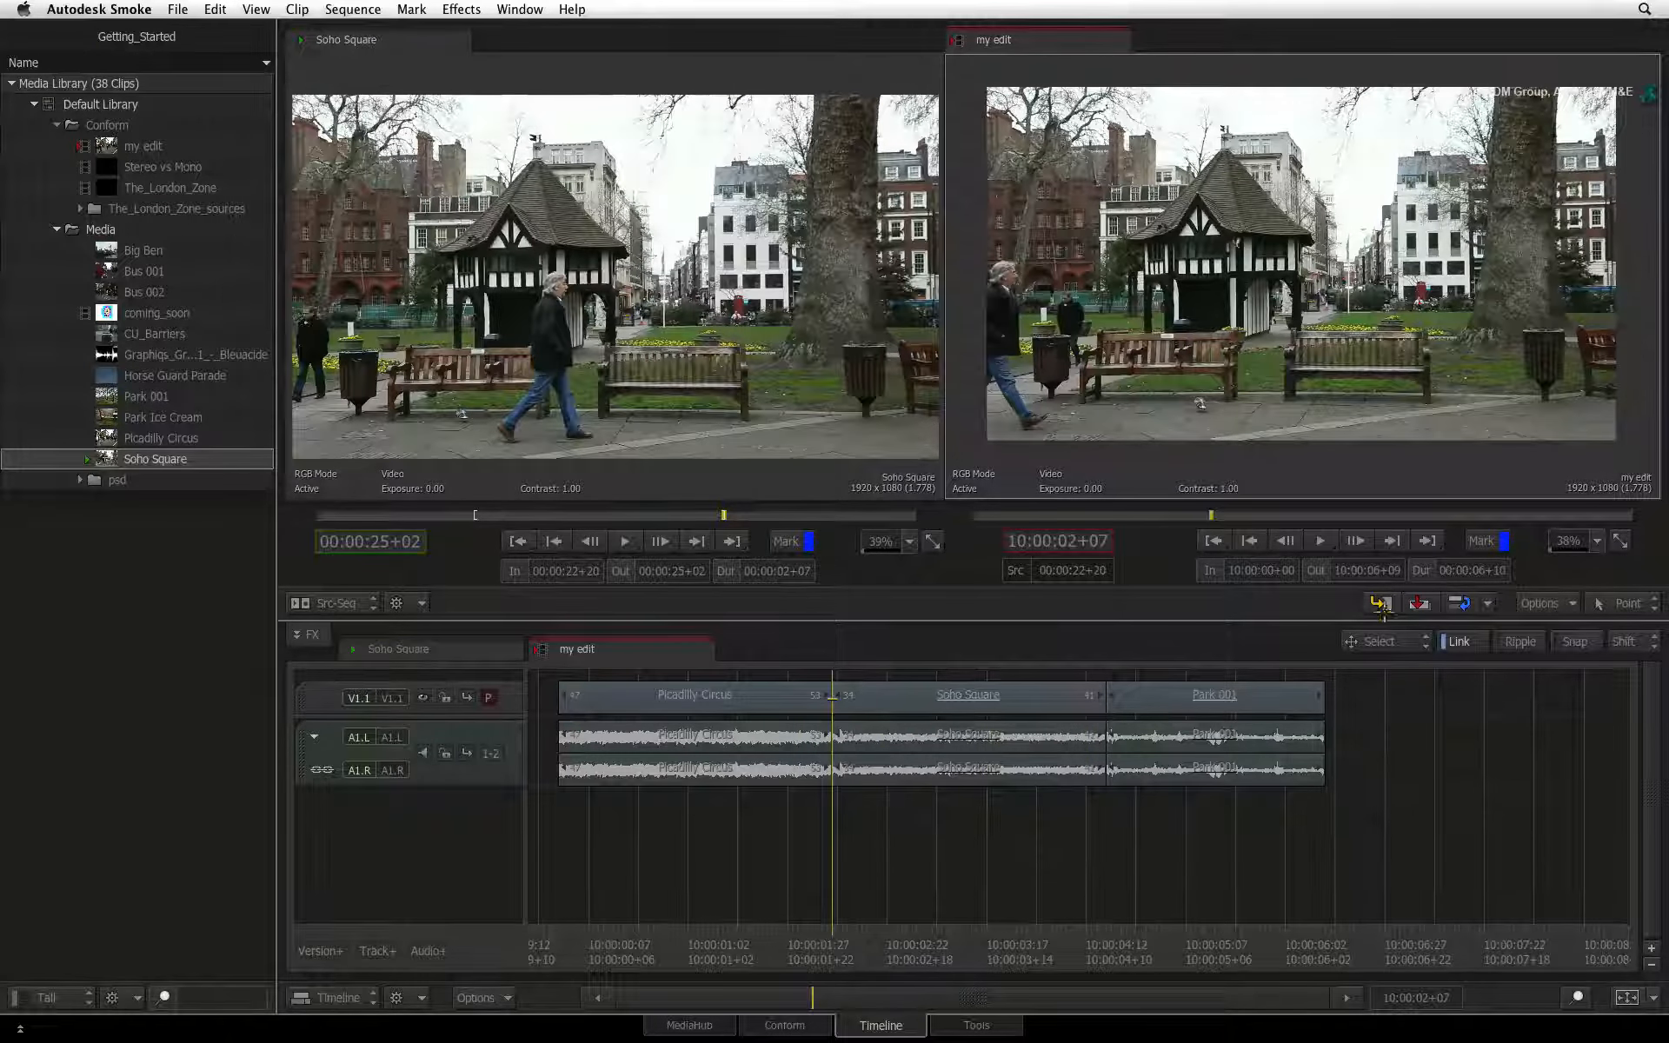
key(super+z)
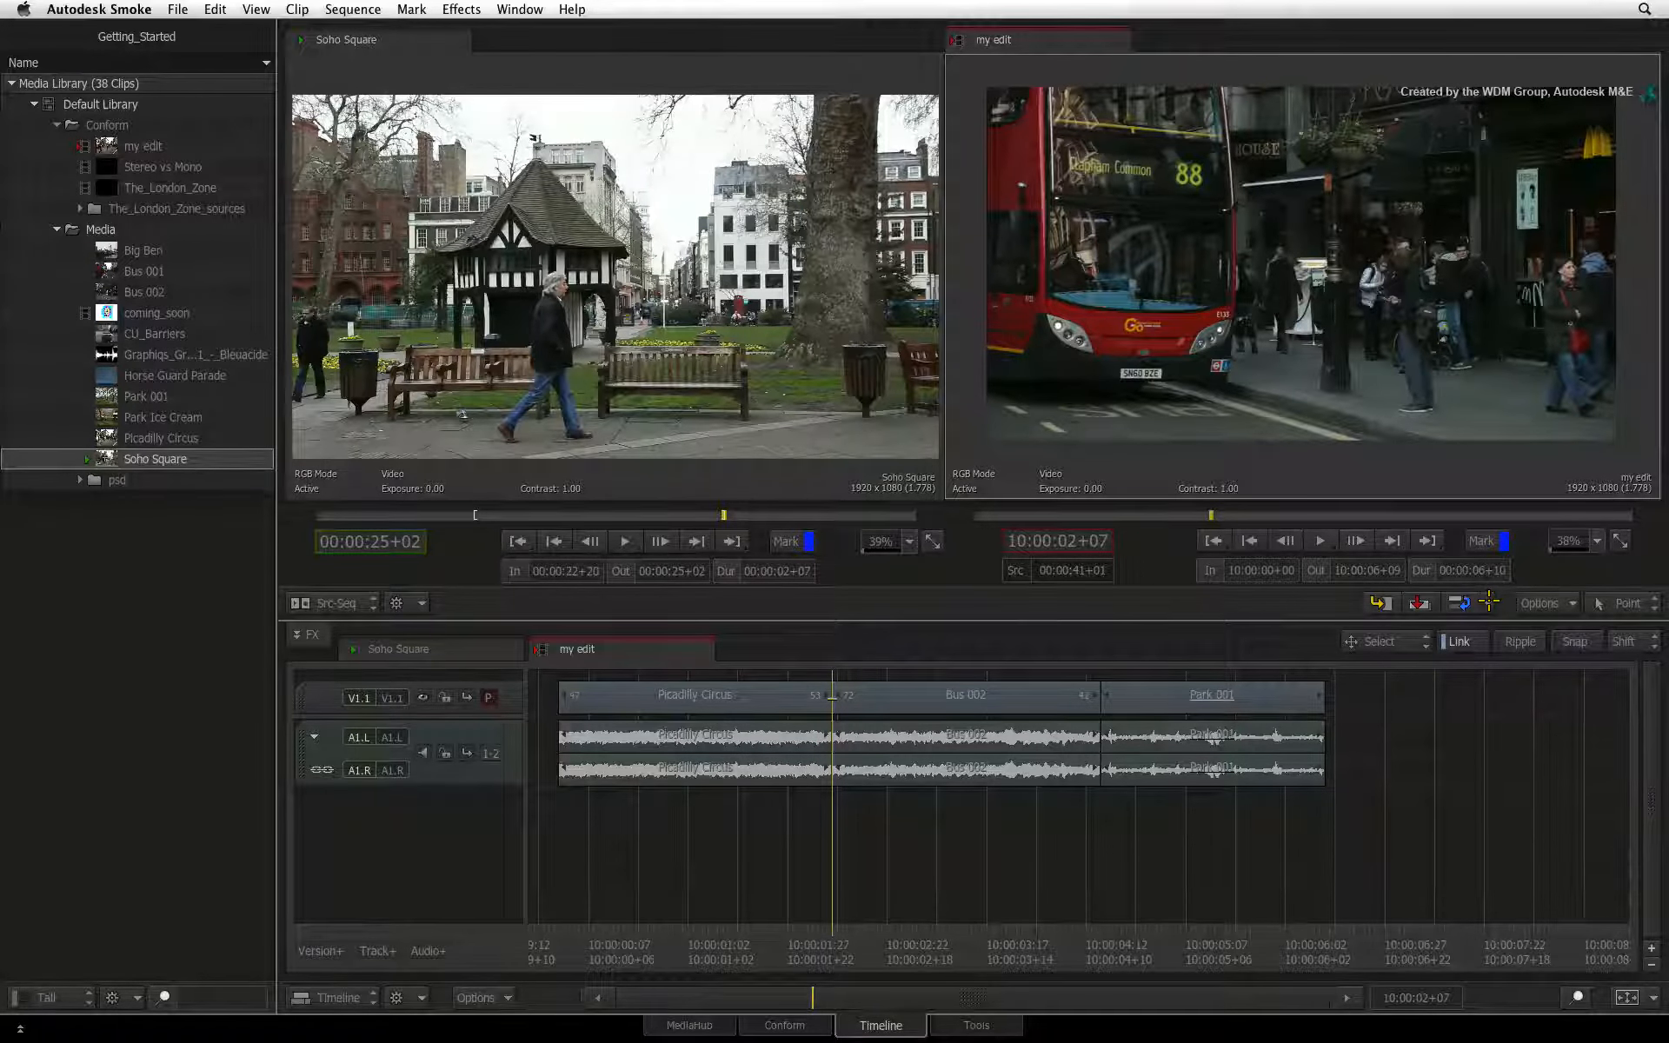
click(1489, 600)
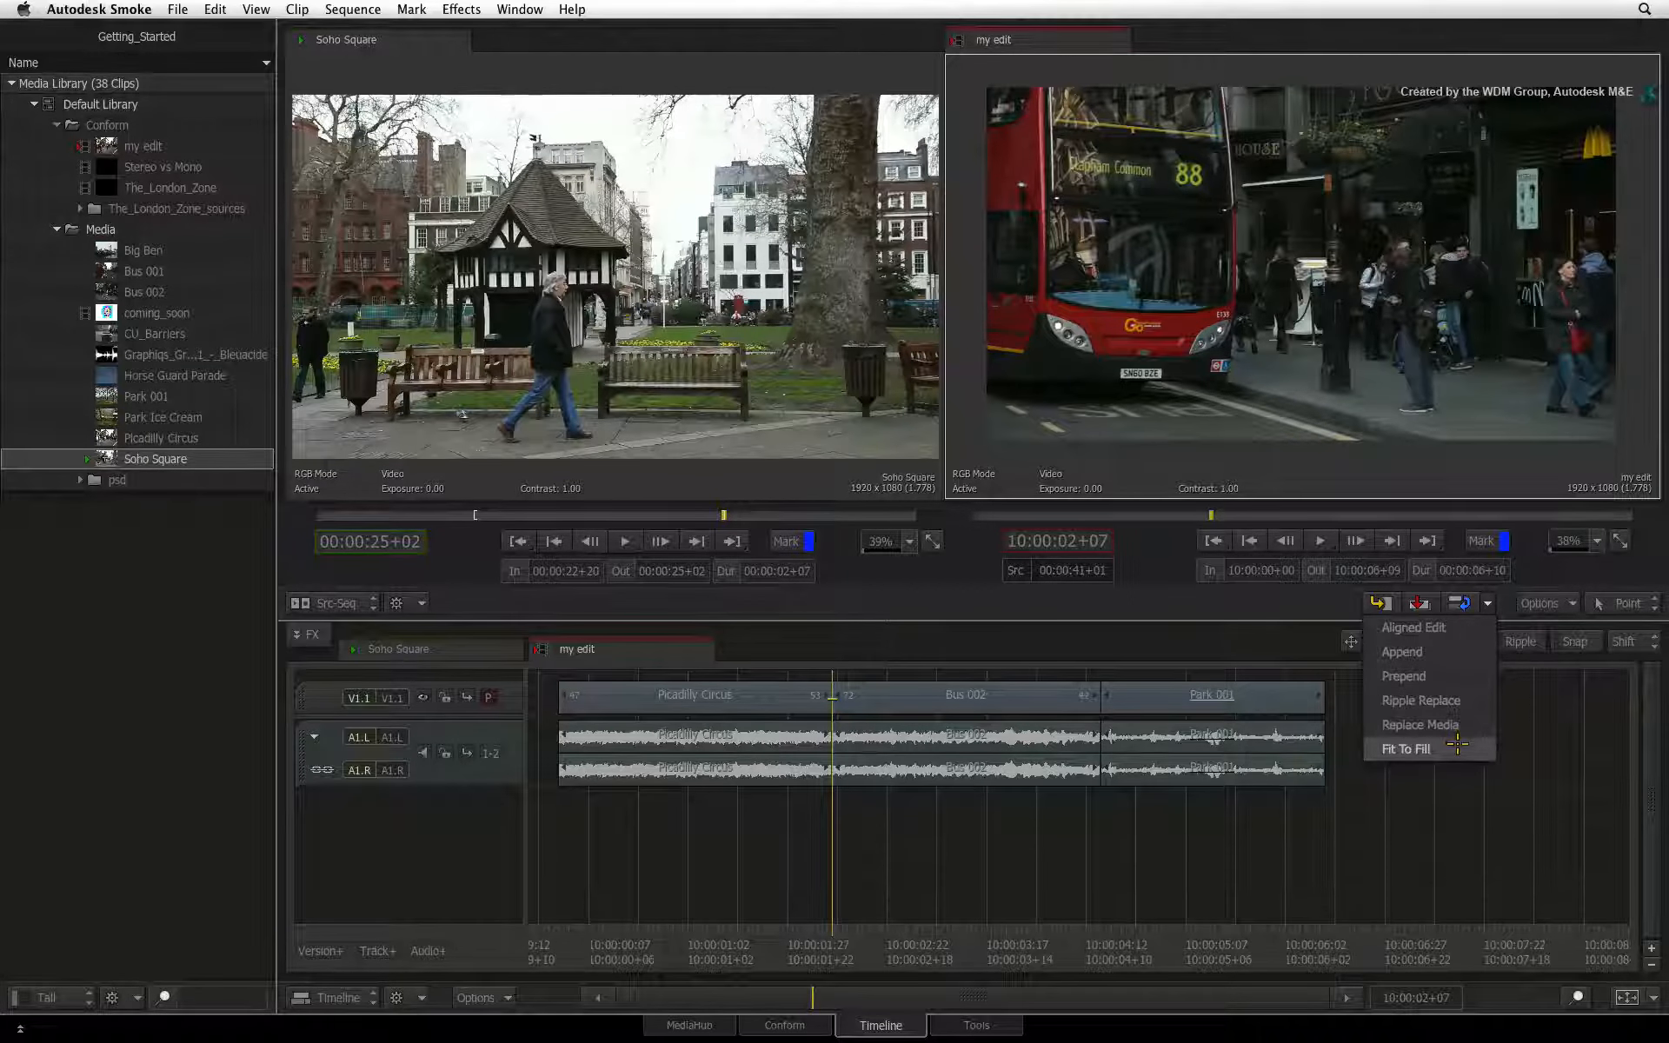
click(1534, 738)
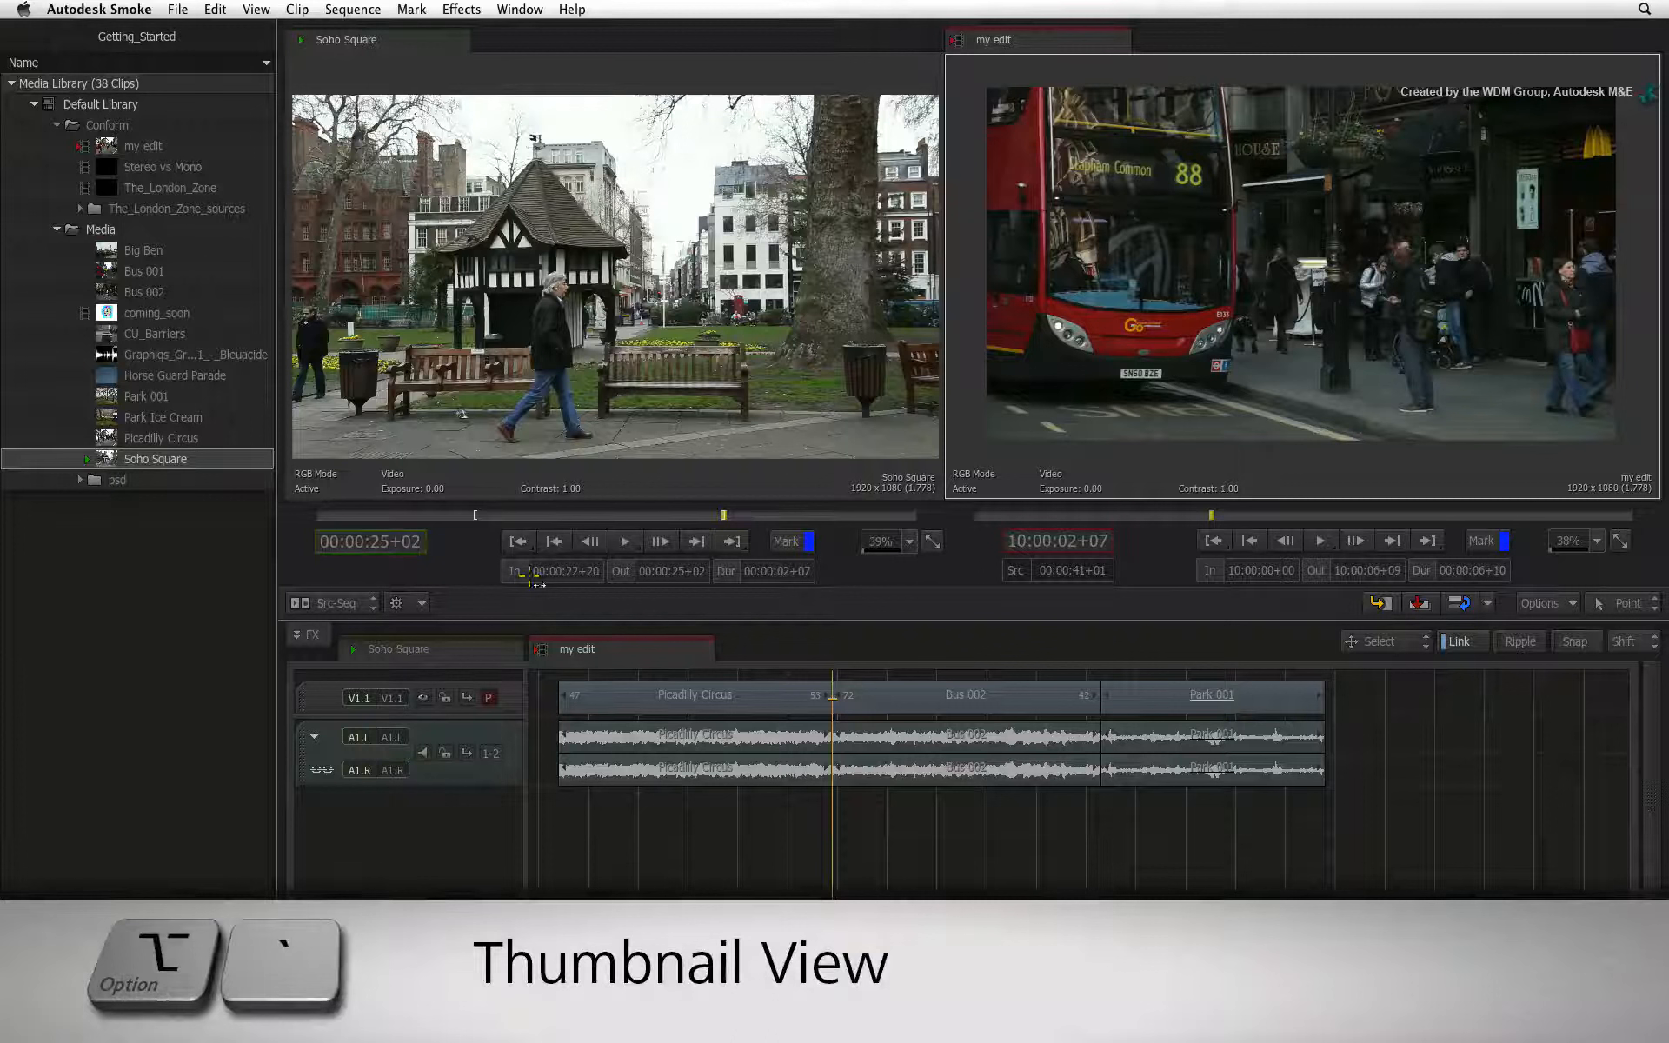
Switch the viewers to Thumbnails view and browse the Conform, The_London_Zone_sources and Media folders, ending on Media
click(361, 602)
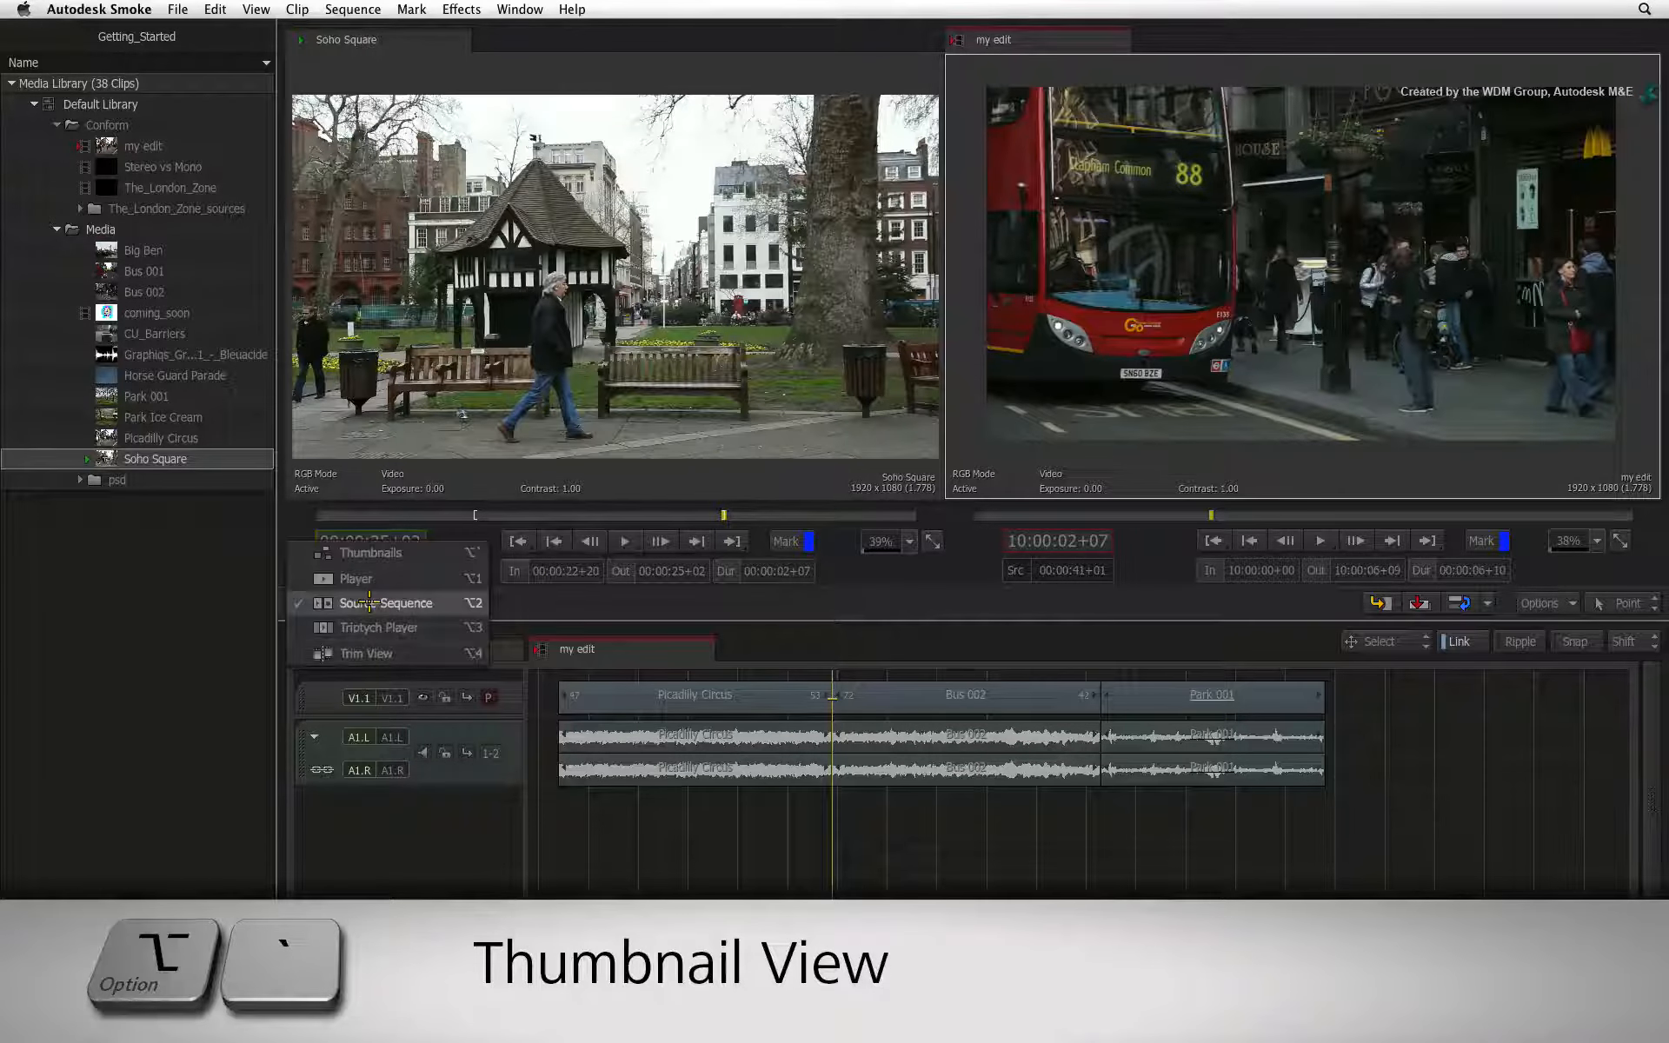
click(427, 553)
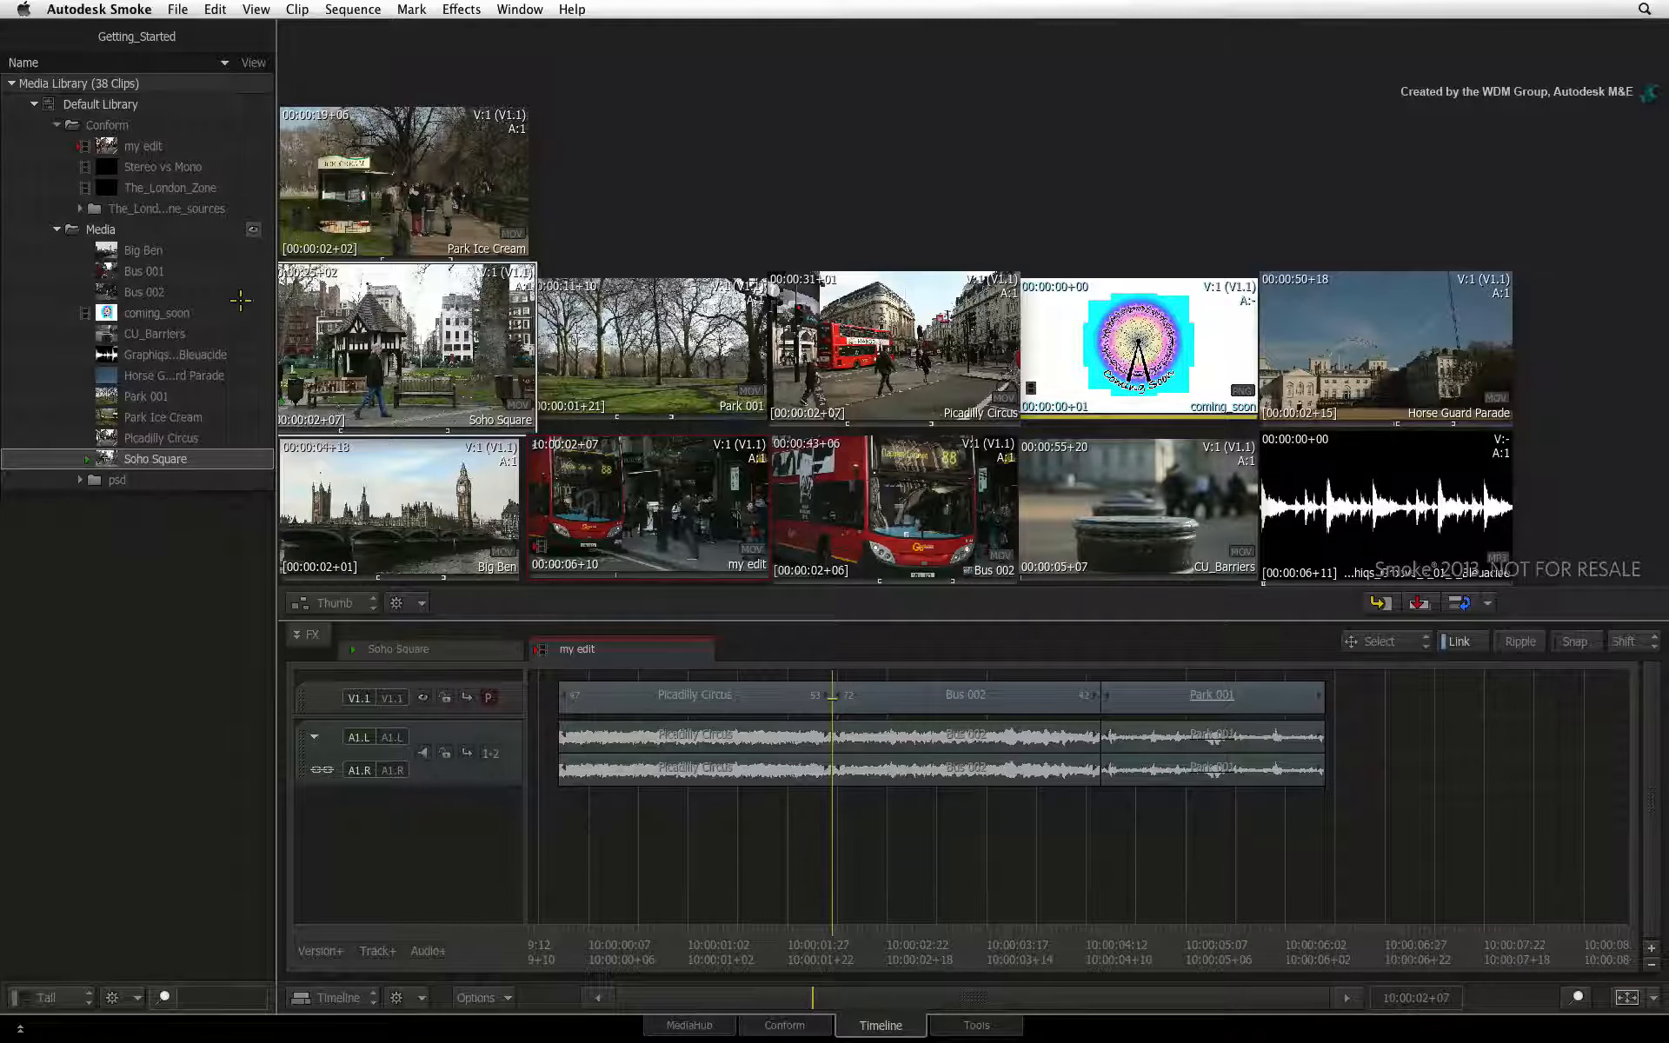
click(254, 124)
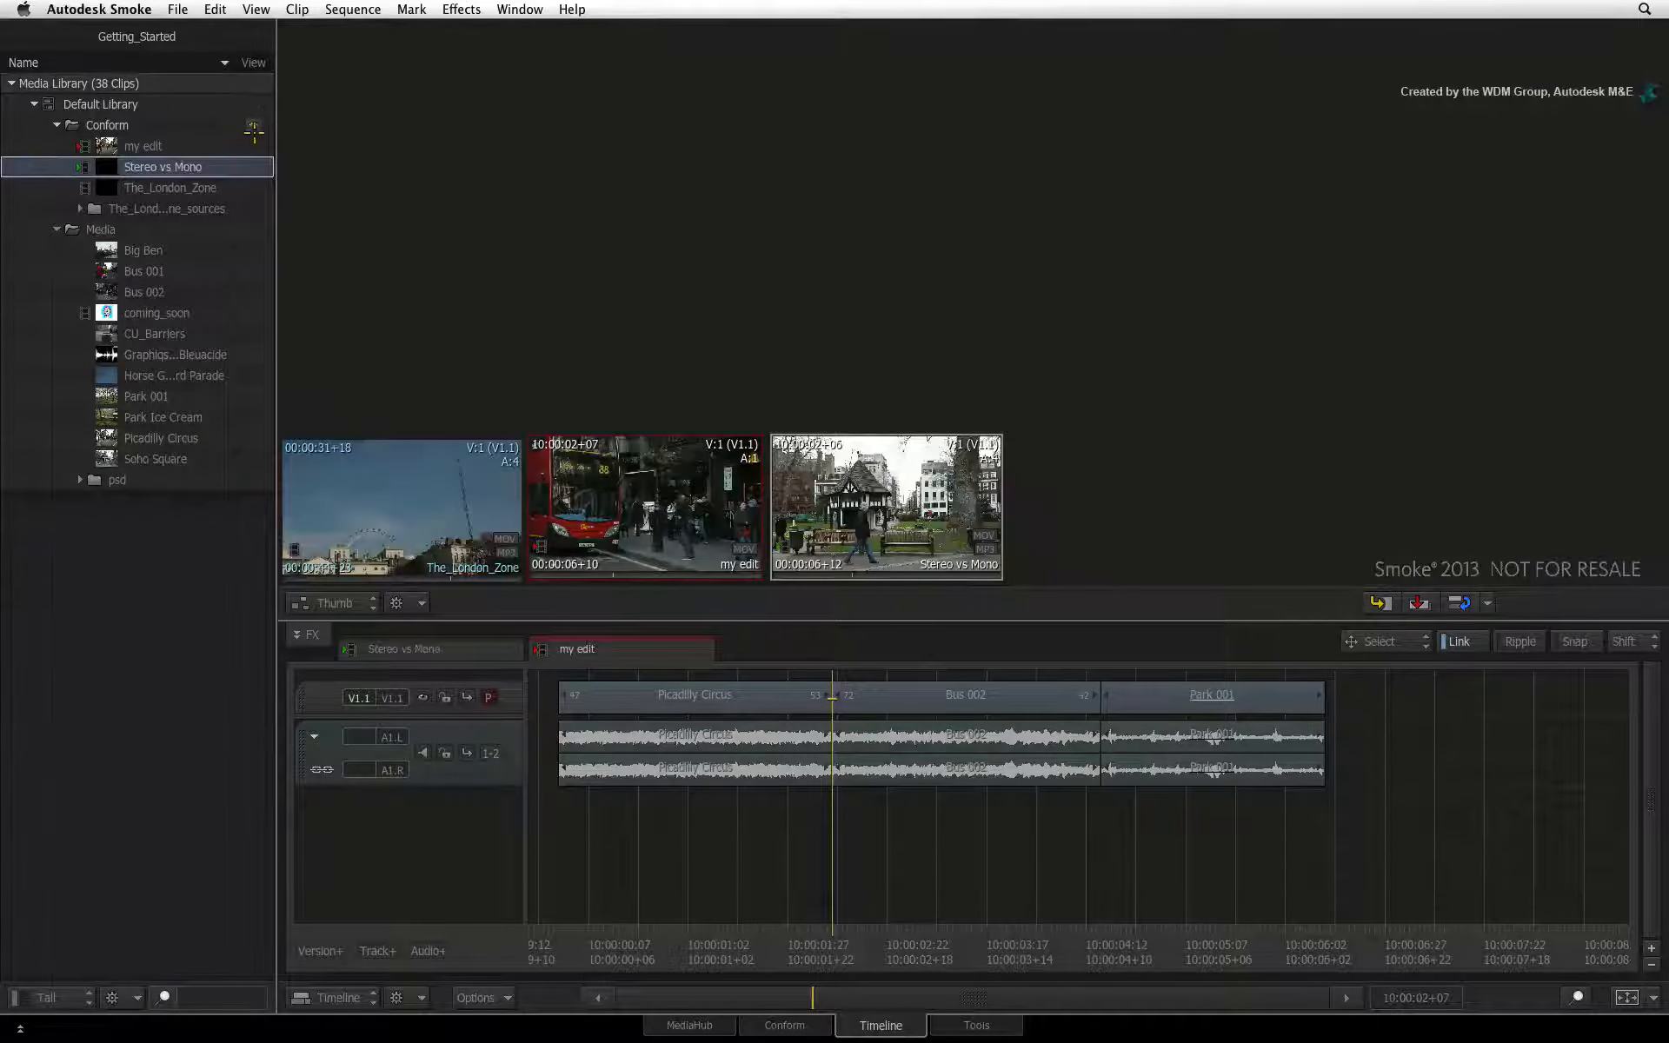
click(206, 122)
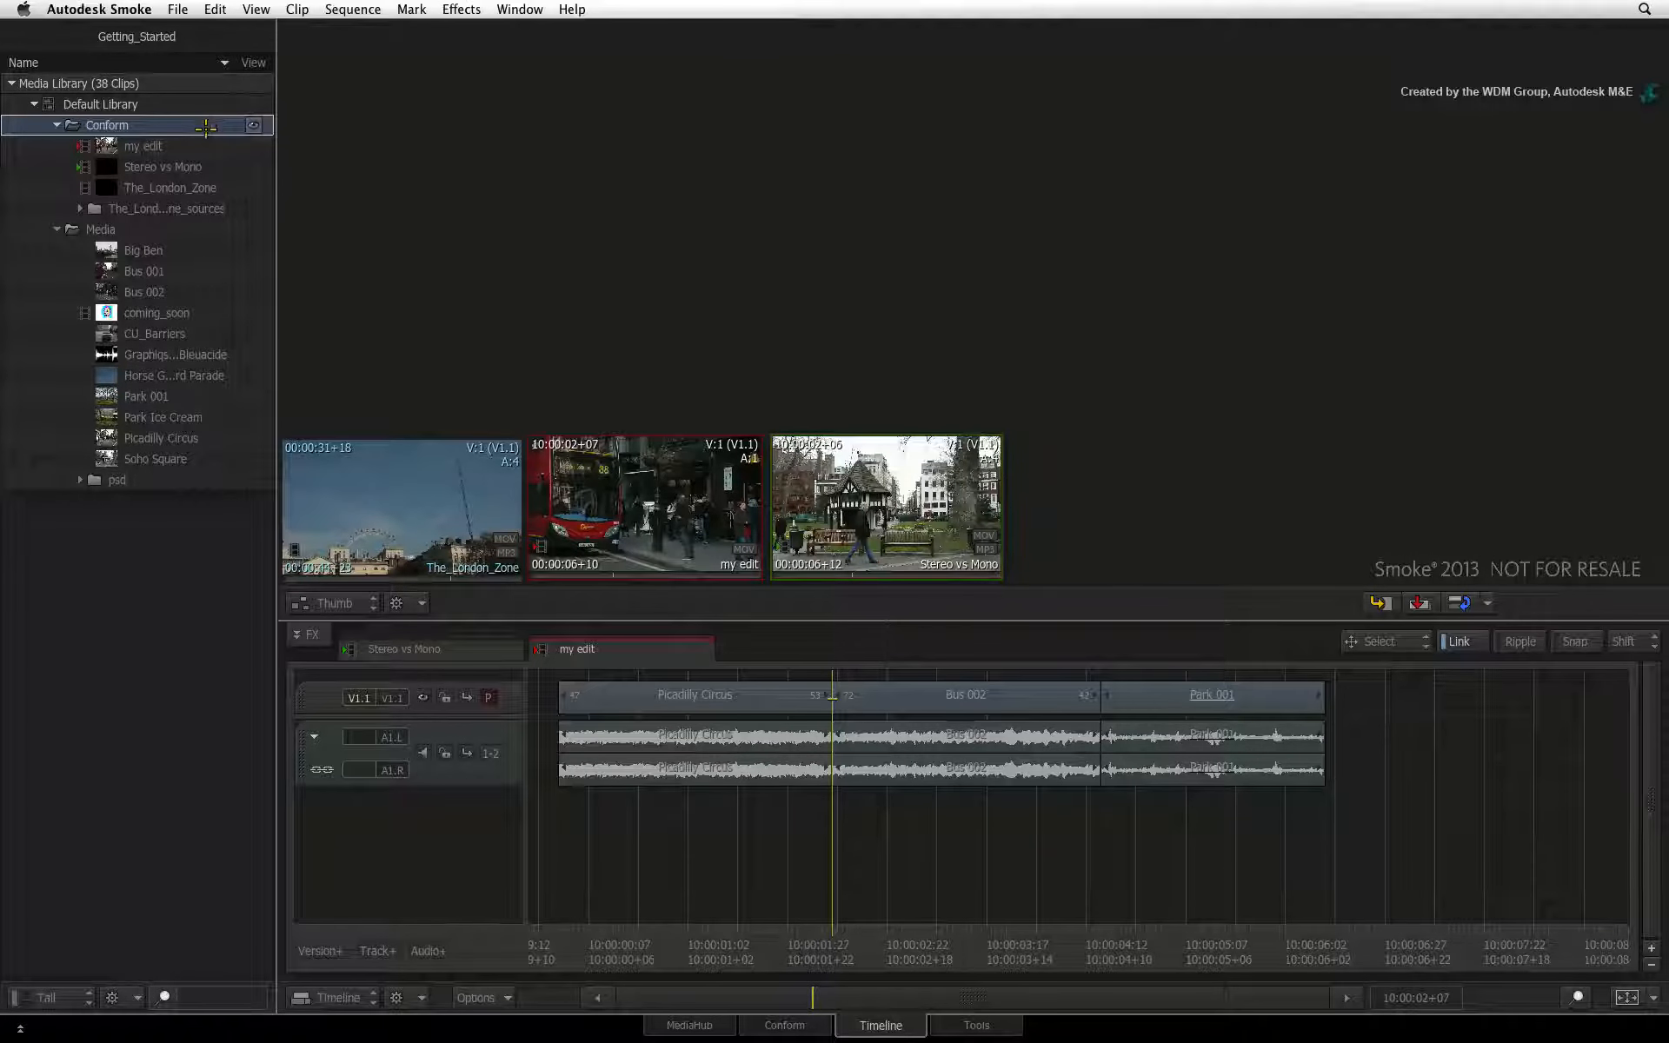
click(217, 228)
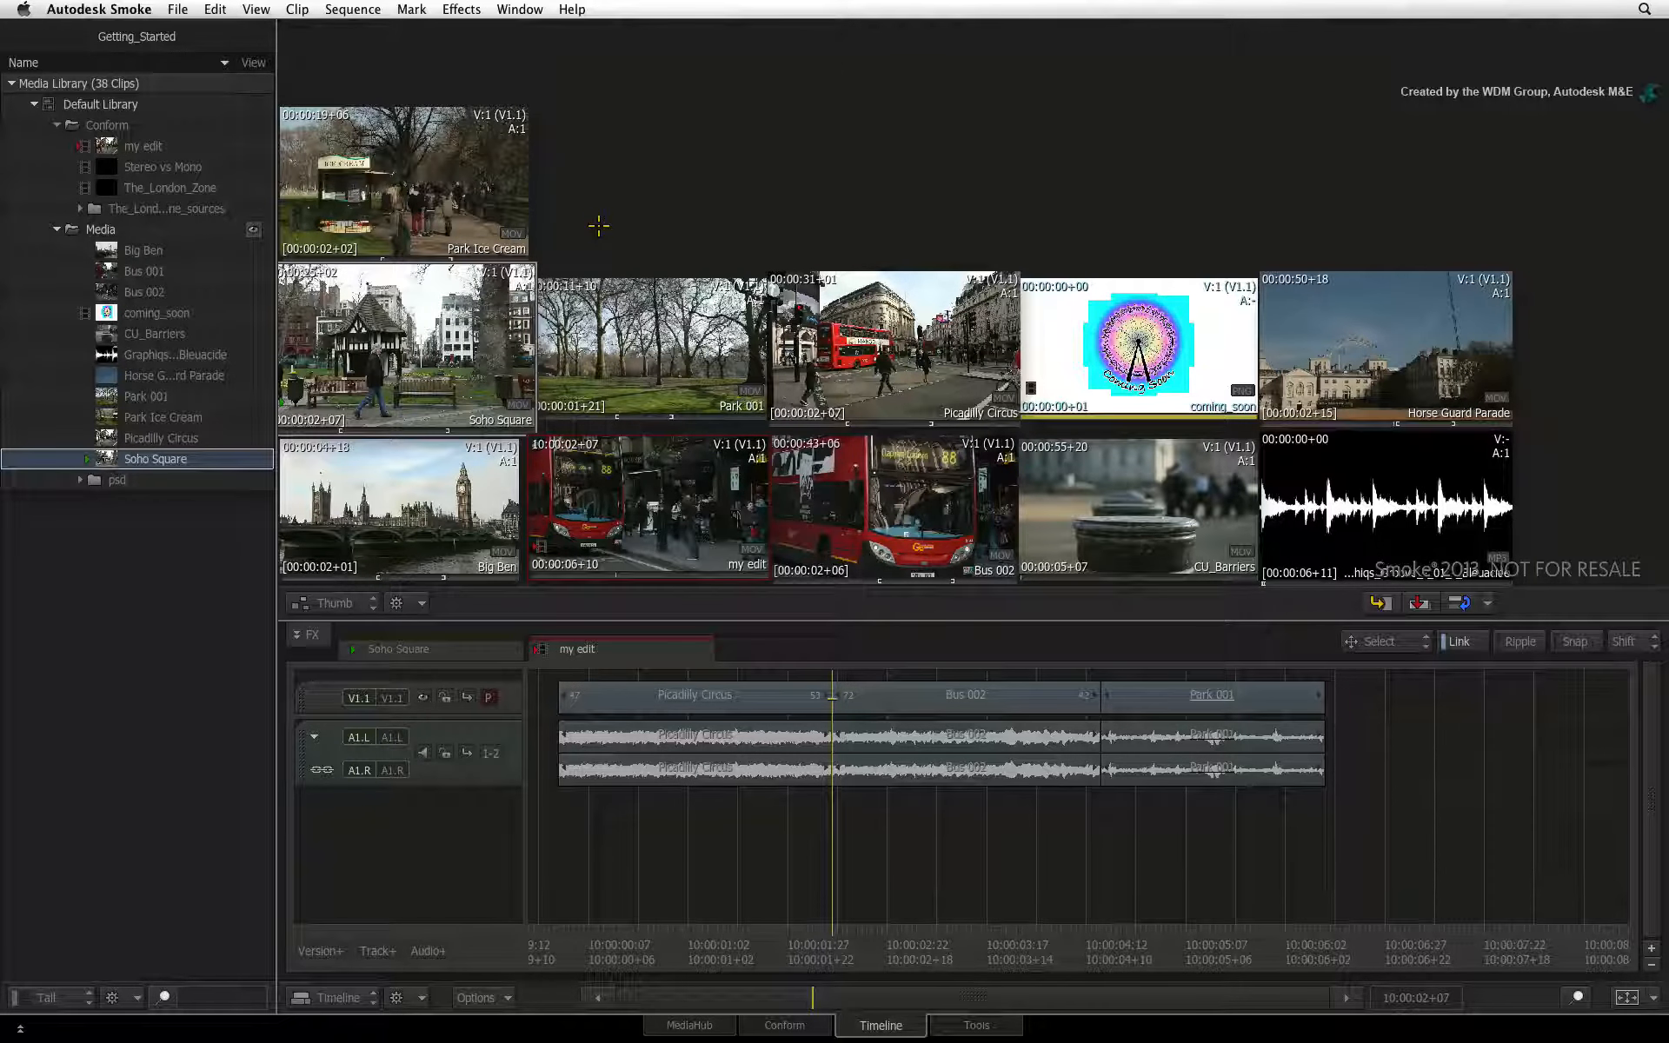
click(253, 125)
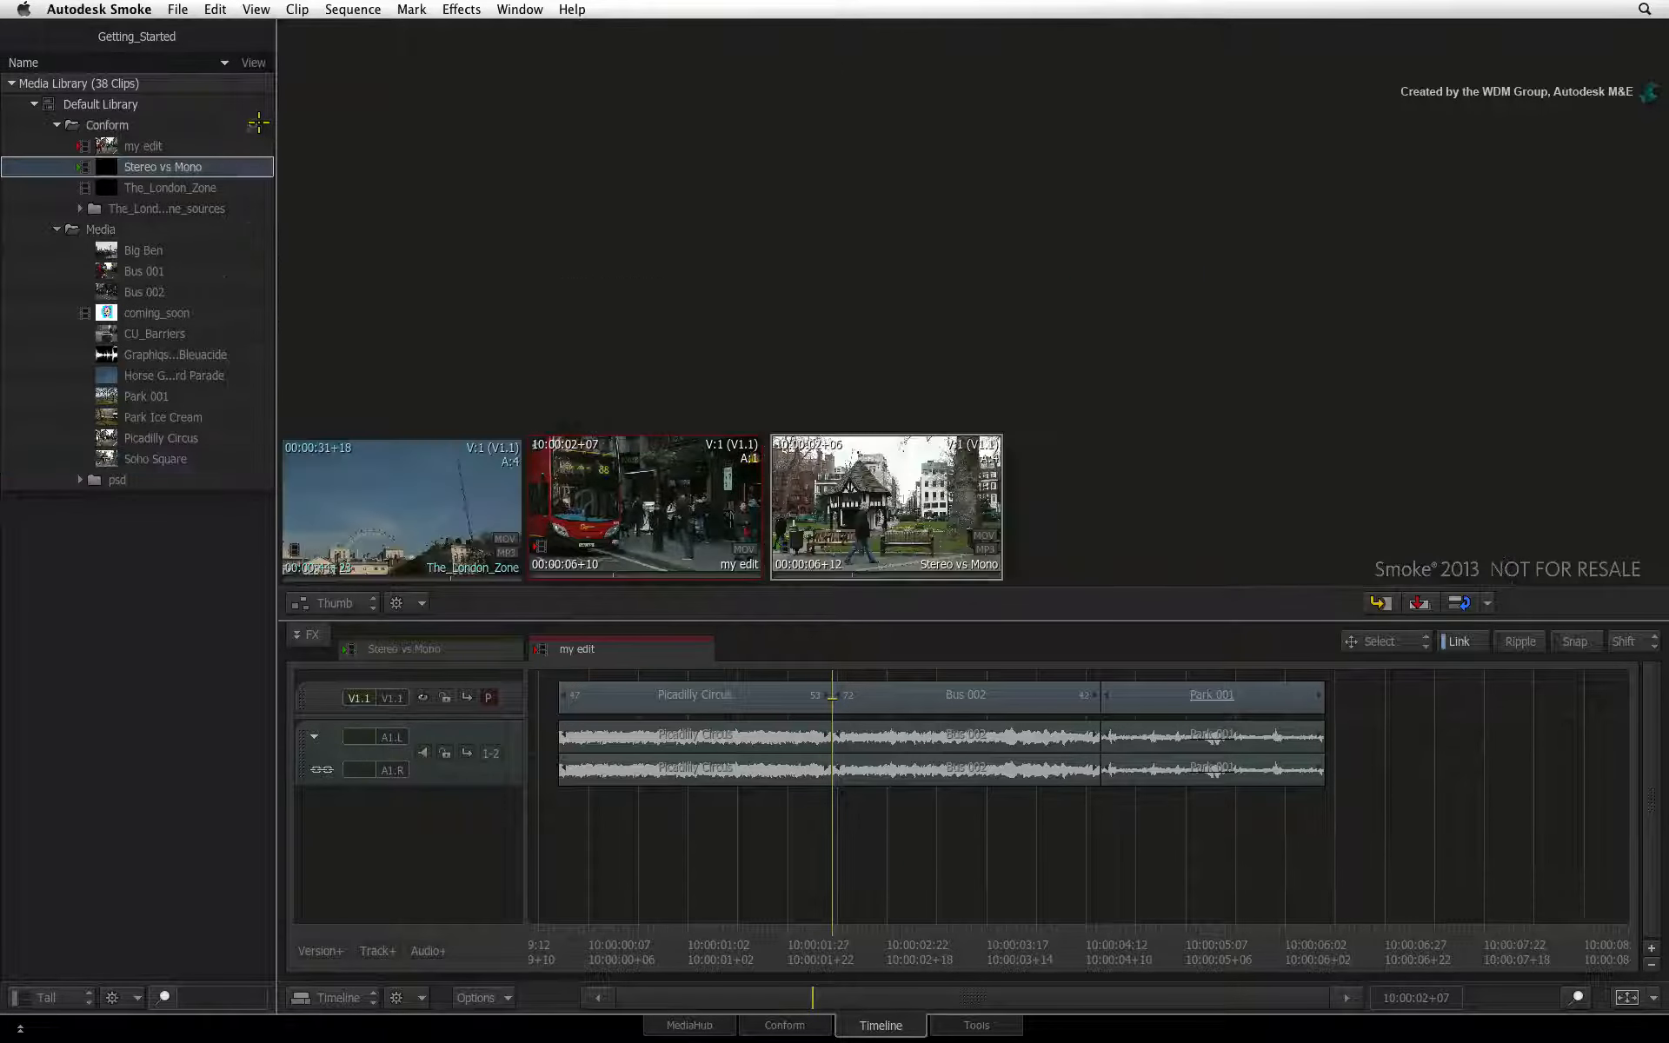
click(258, 207)
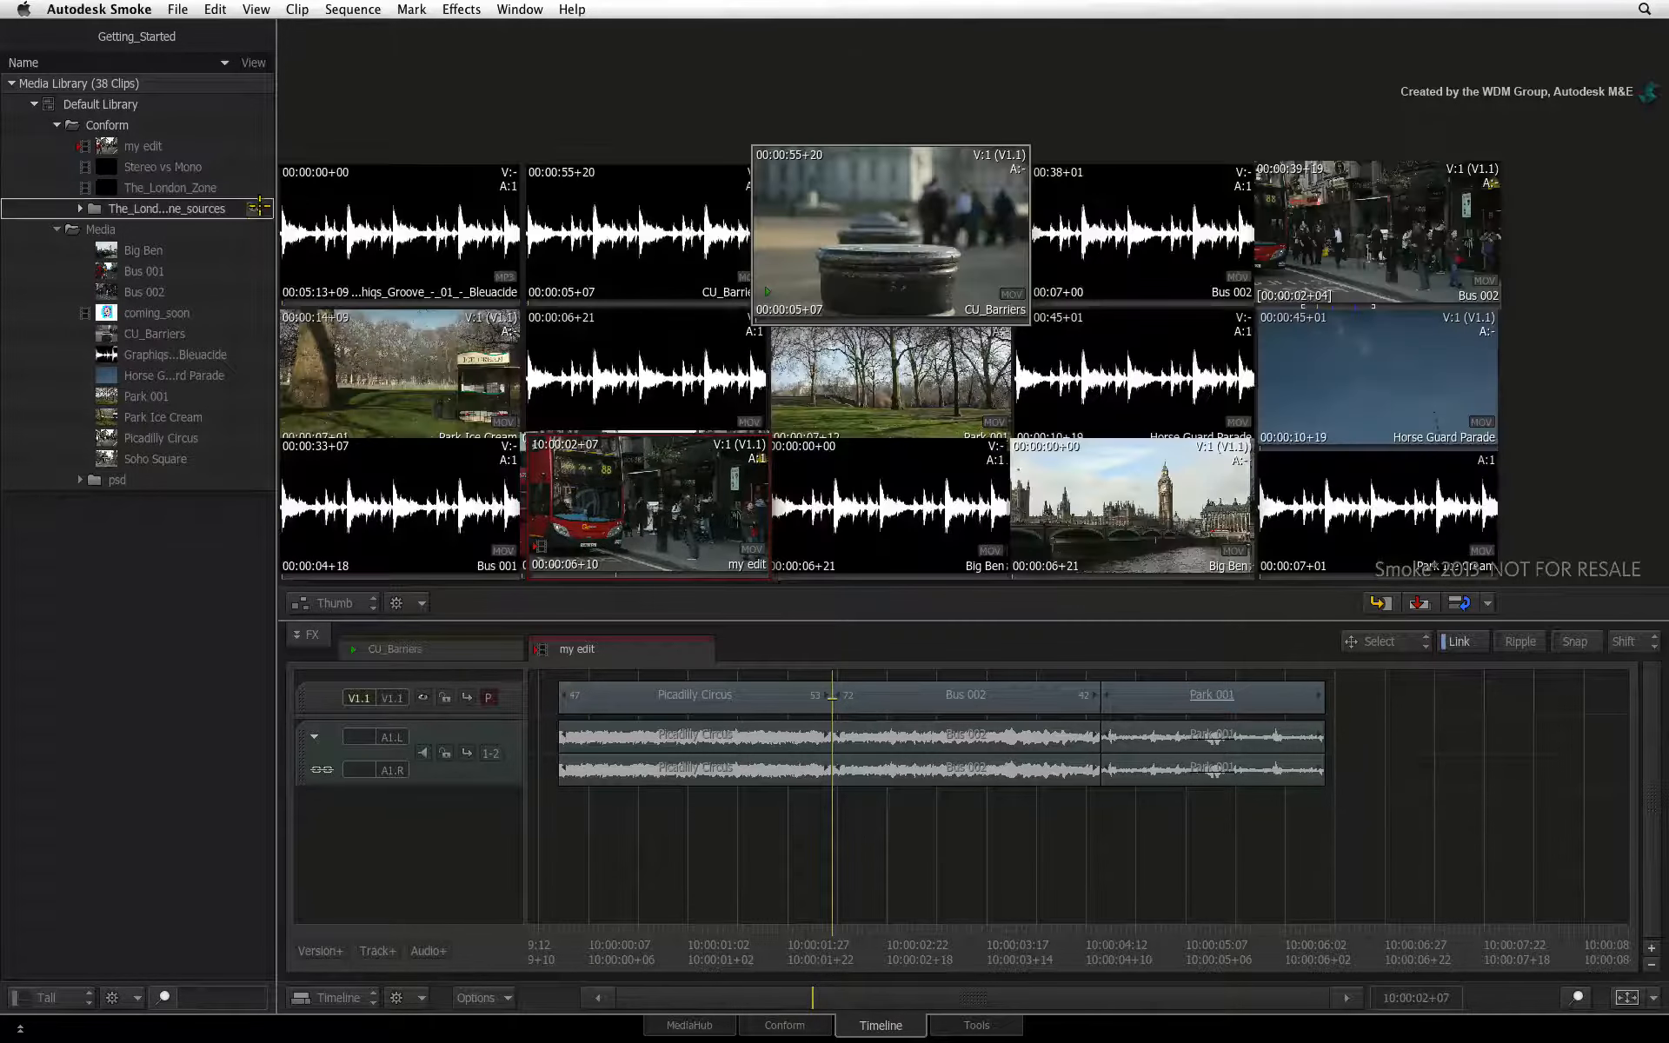
click(258, 230)
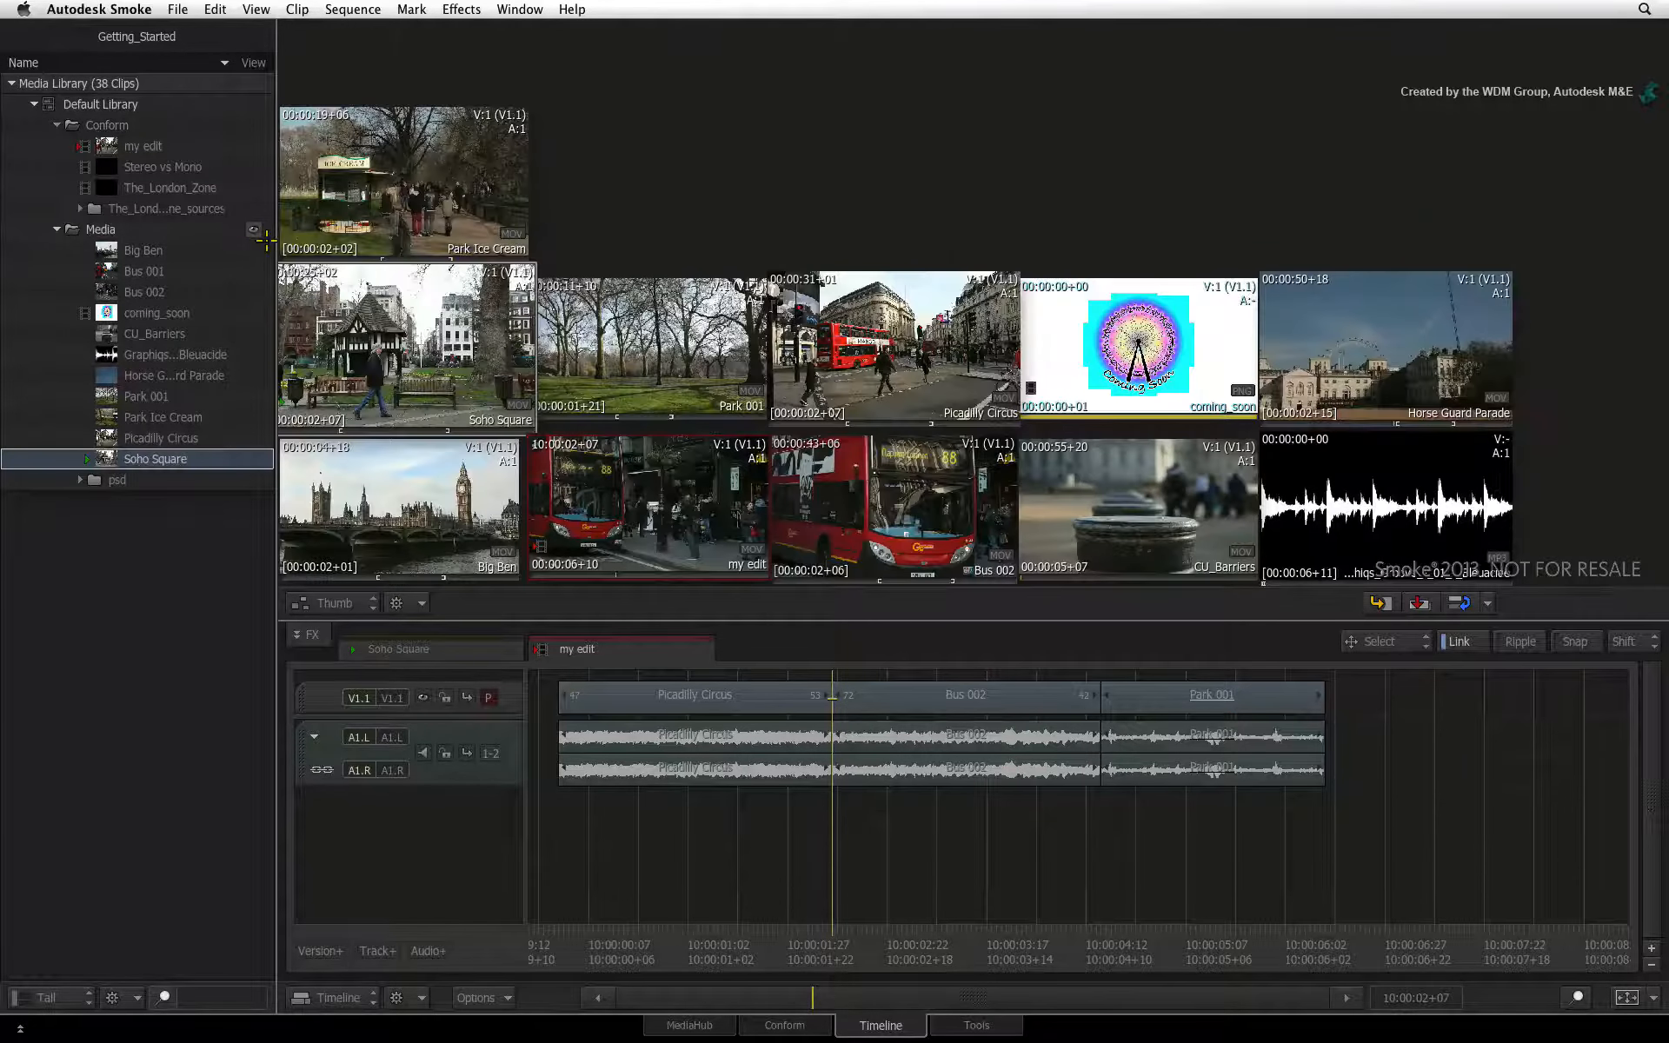
click(220, 230)
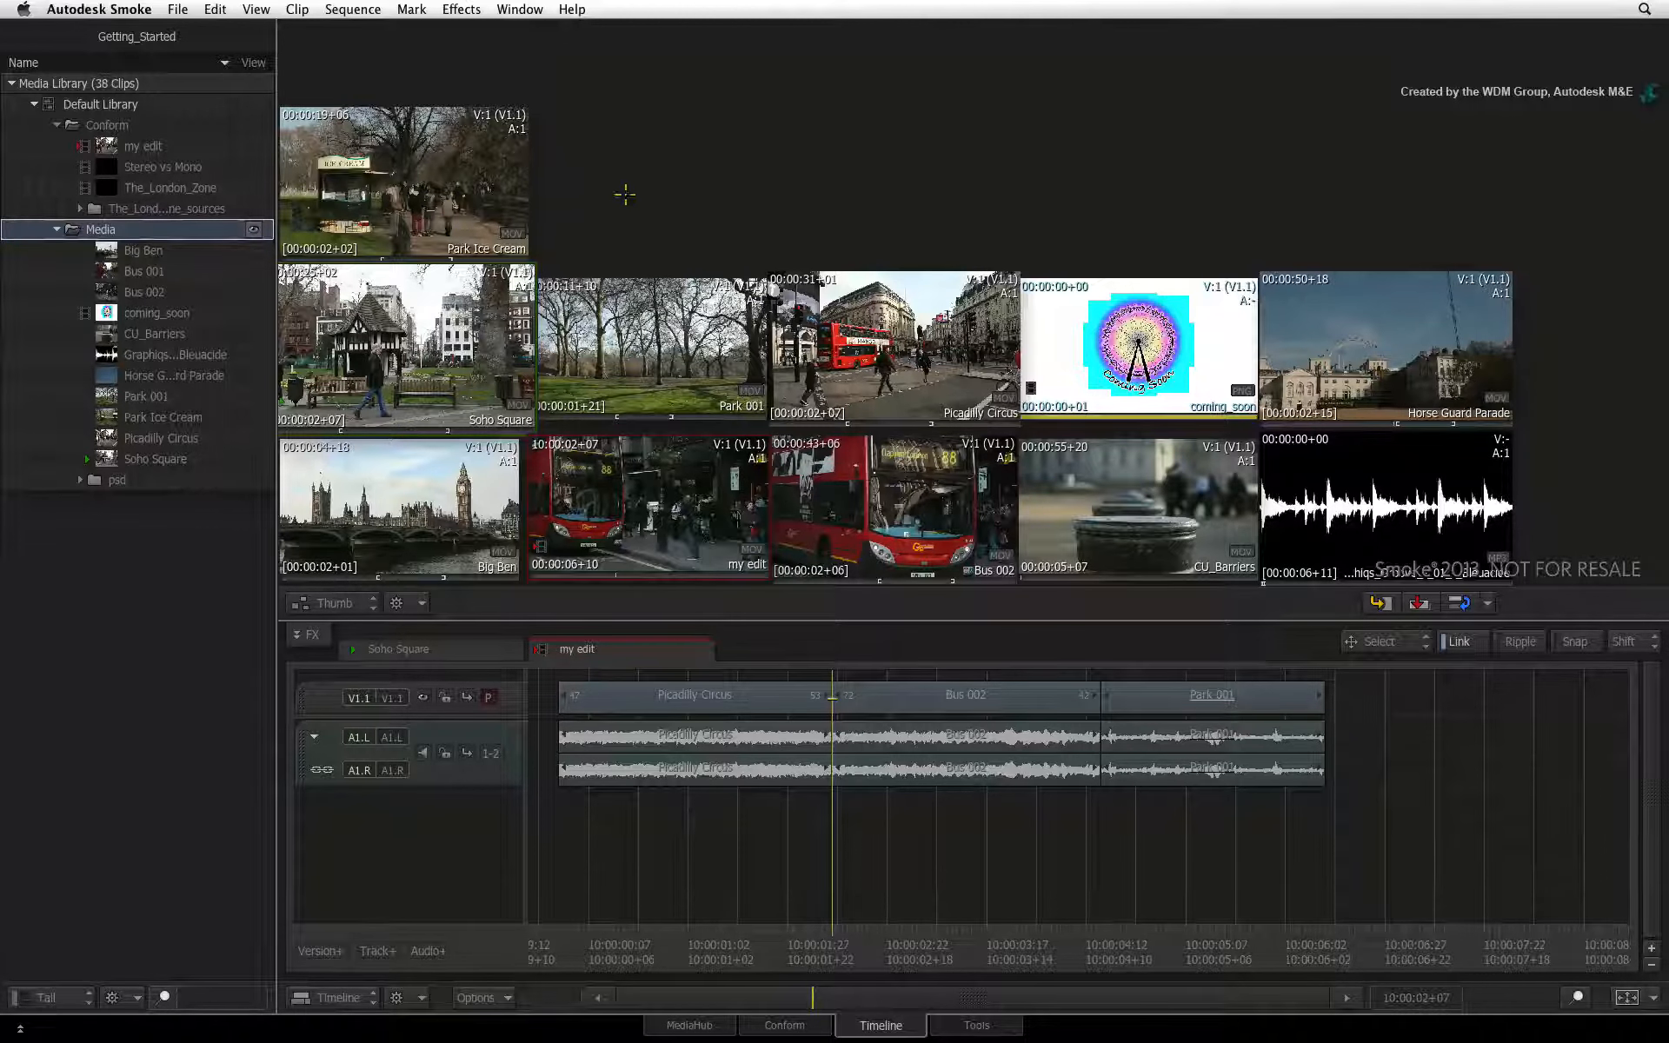
Arrange the Media folder's thumbnails with Clean Up All
click(470, 348)
click(417, 604)
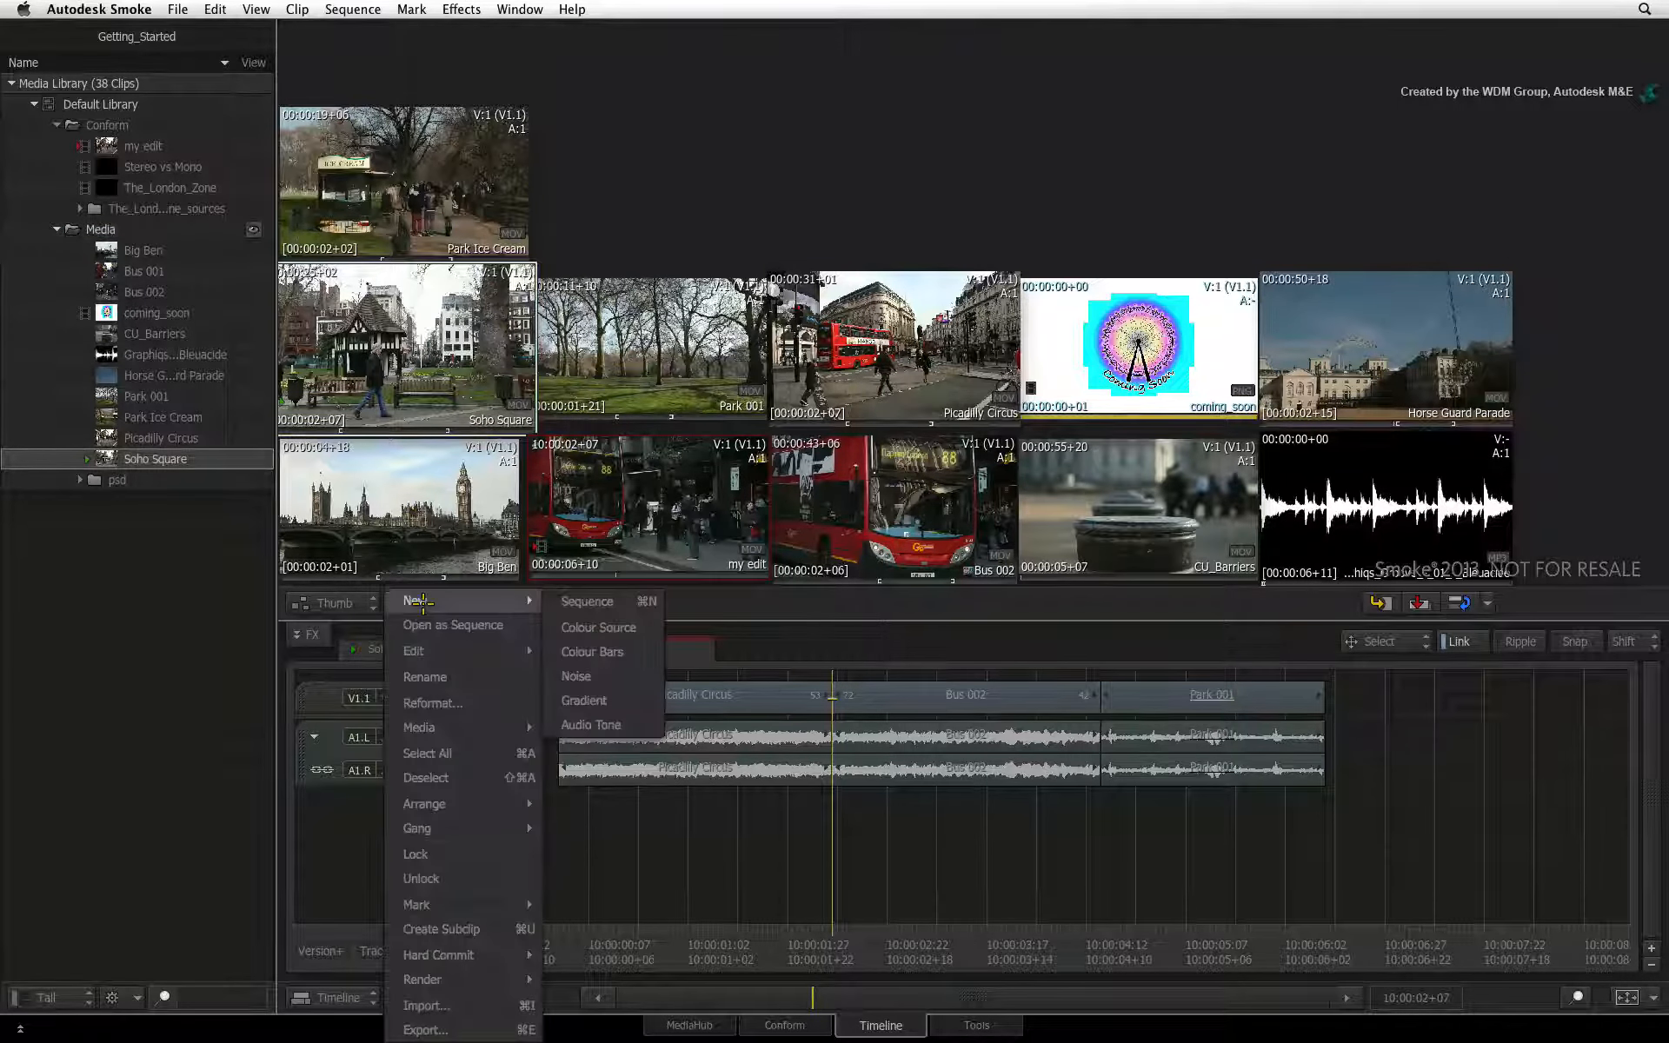
mouse_move(474, 813)
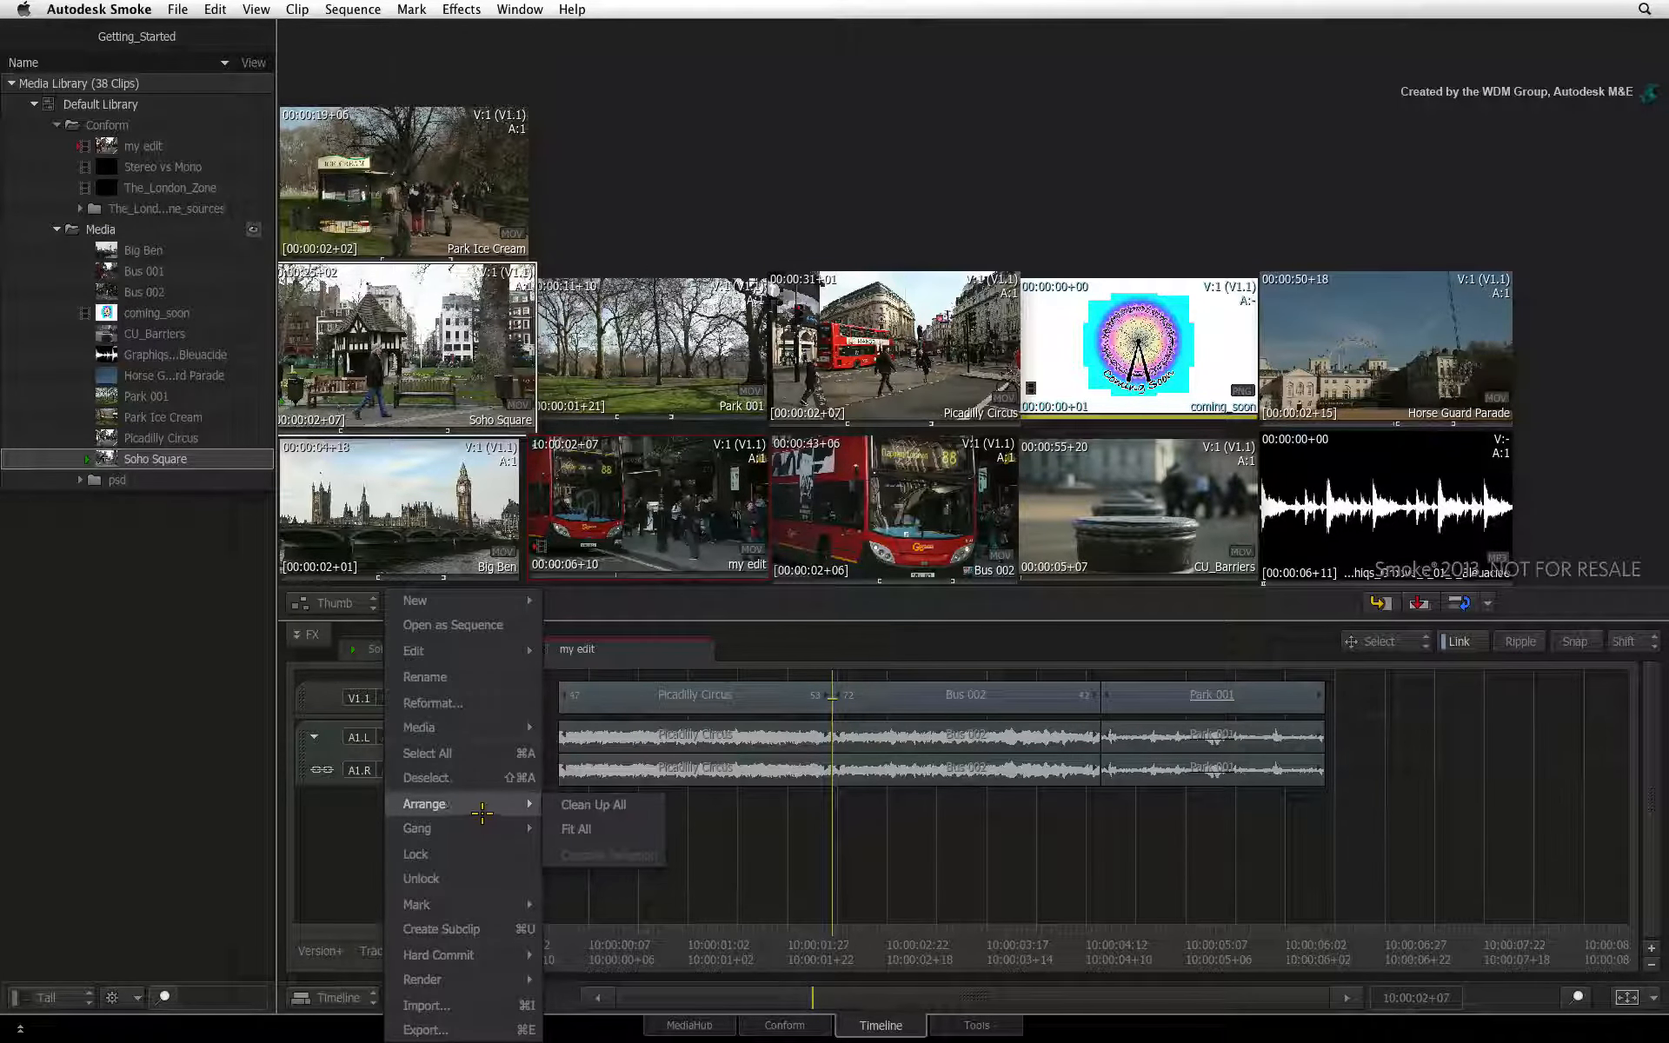
click(591, 807)
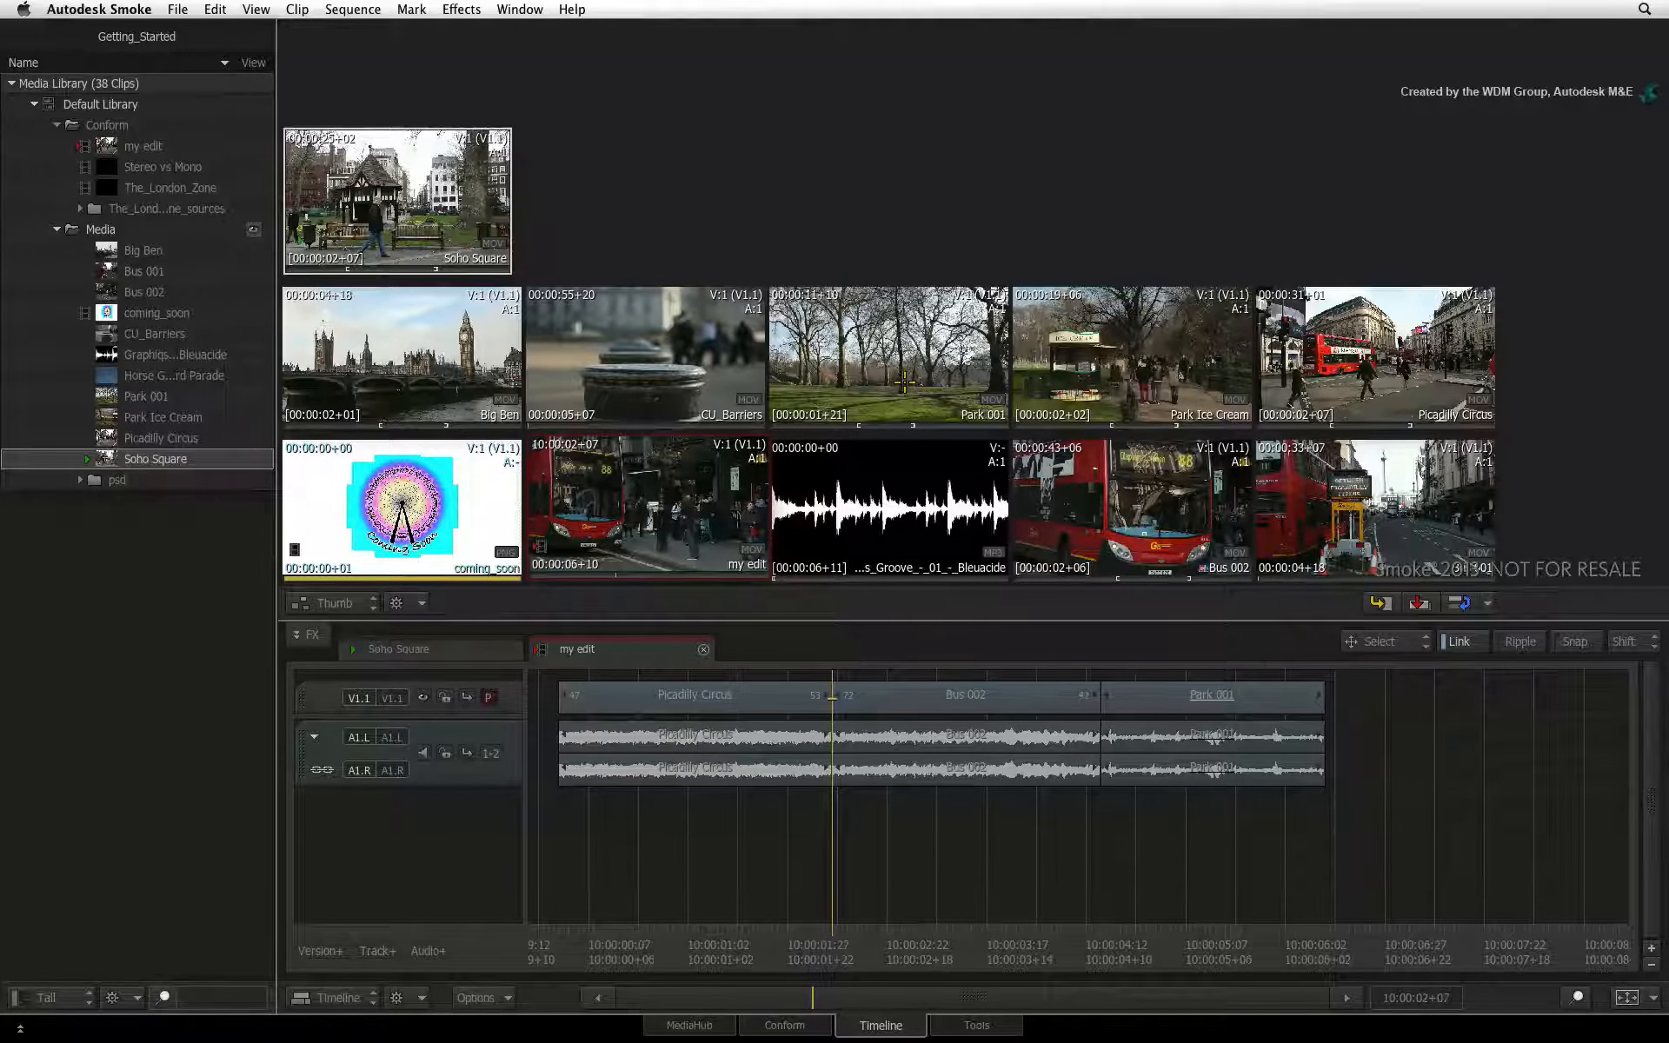
Reposition the Park Ice Cream, Bus 002 and Bus 001 thumbnails in a row above the others, and place my edit in the gap beside Park 001
drag(1022, 368, 640, 161)
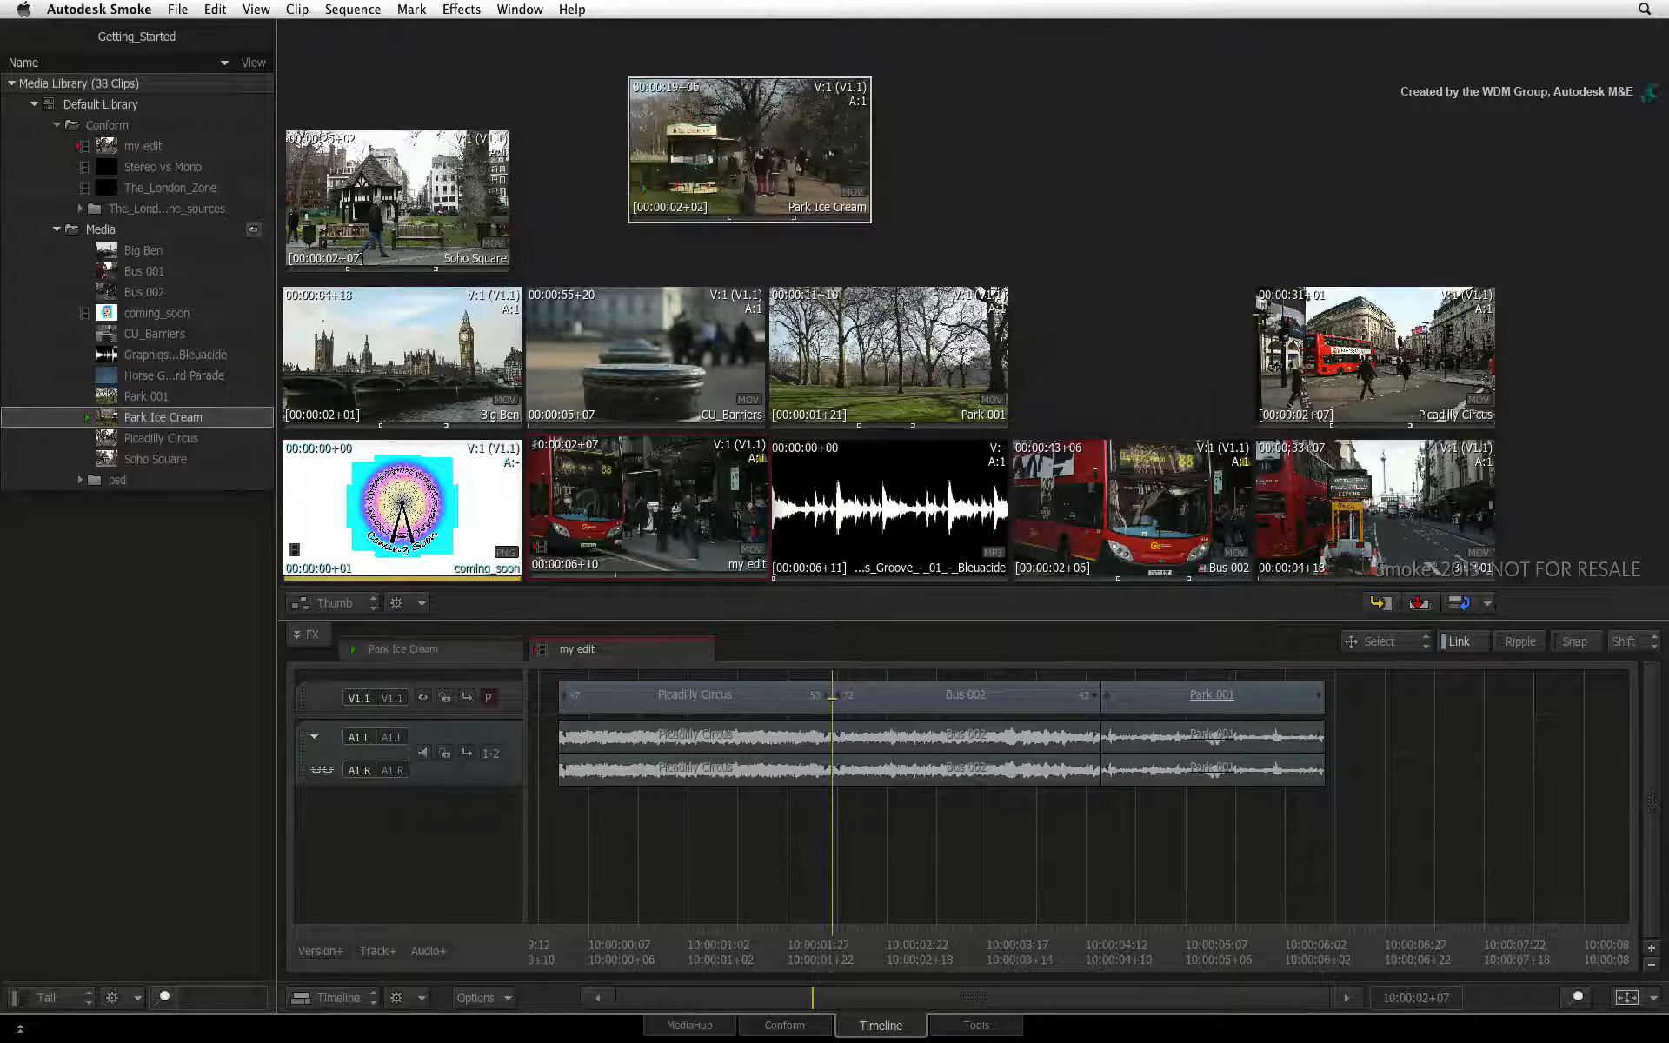
drag(587, 505, 1087, 369)
drag(1118, 521, 988, 159)
drag(1366, 549, 1256, 195)
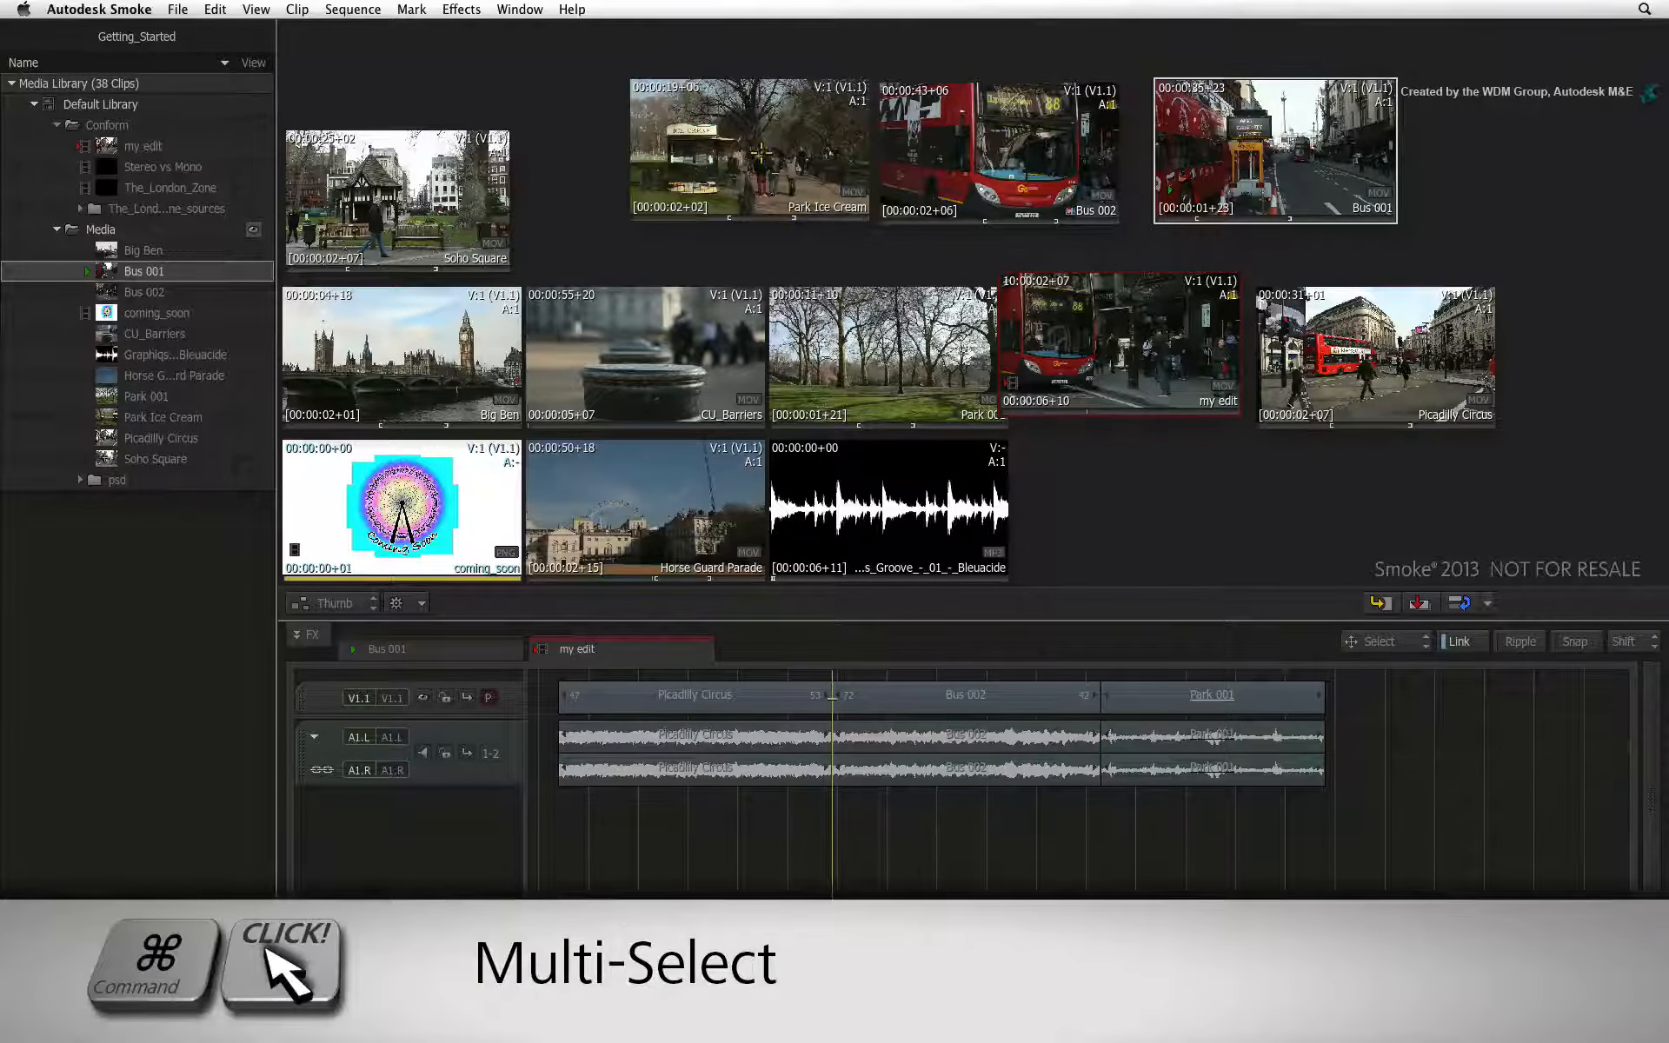
Select the Park Ice Cream, Bus 002 and Bus 001 thumbnails together and add them to my edit directly after Park 001
super+click(758, 149)
super+click(995, 138)
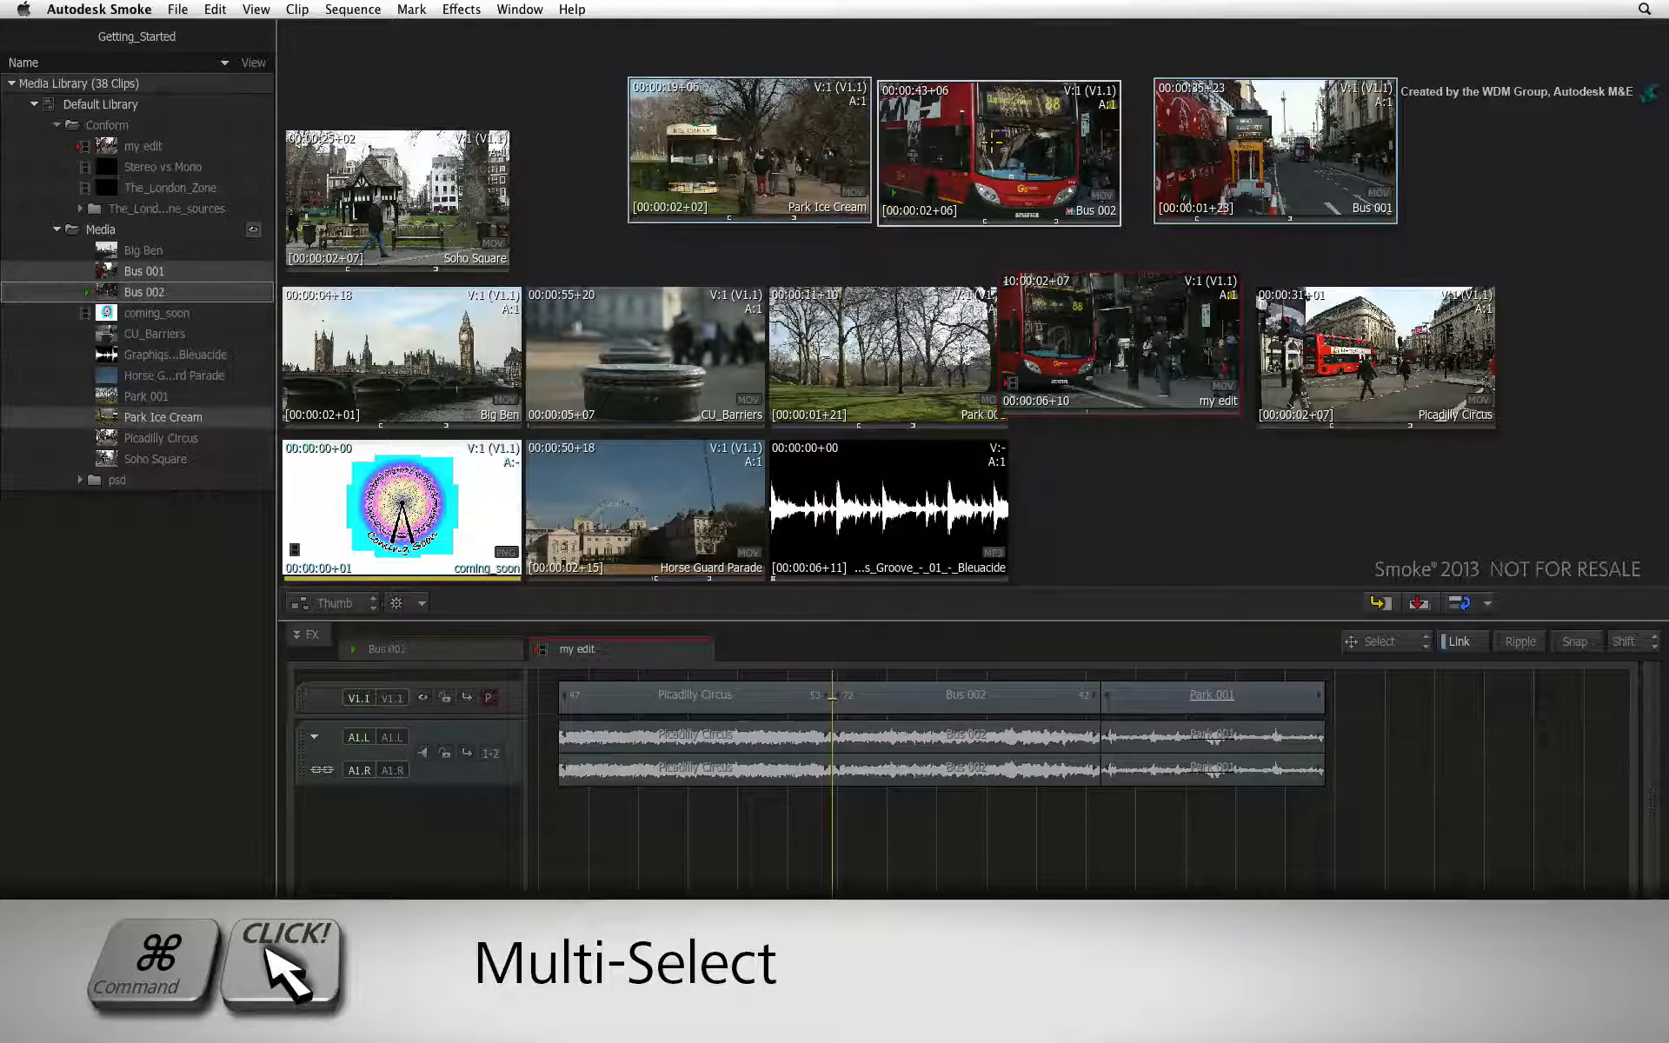
super+click(1239, 139)
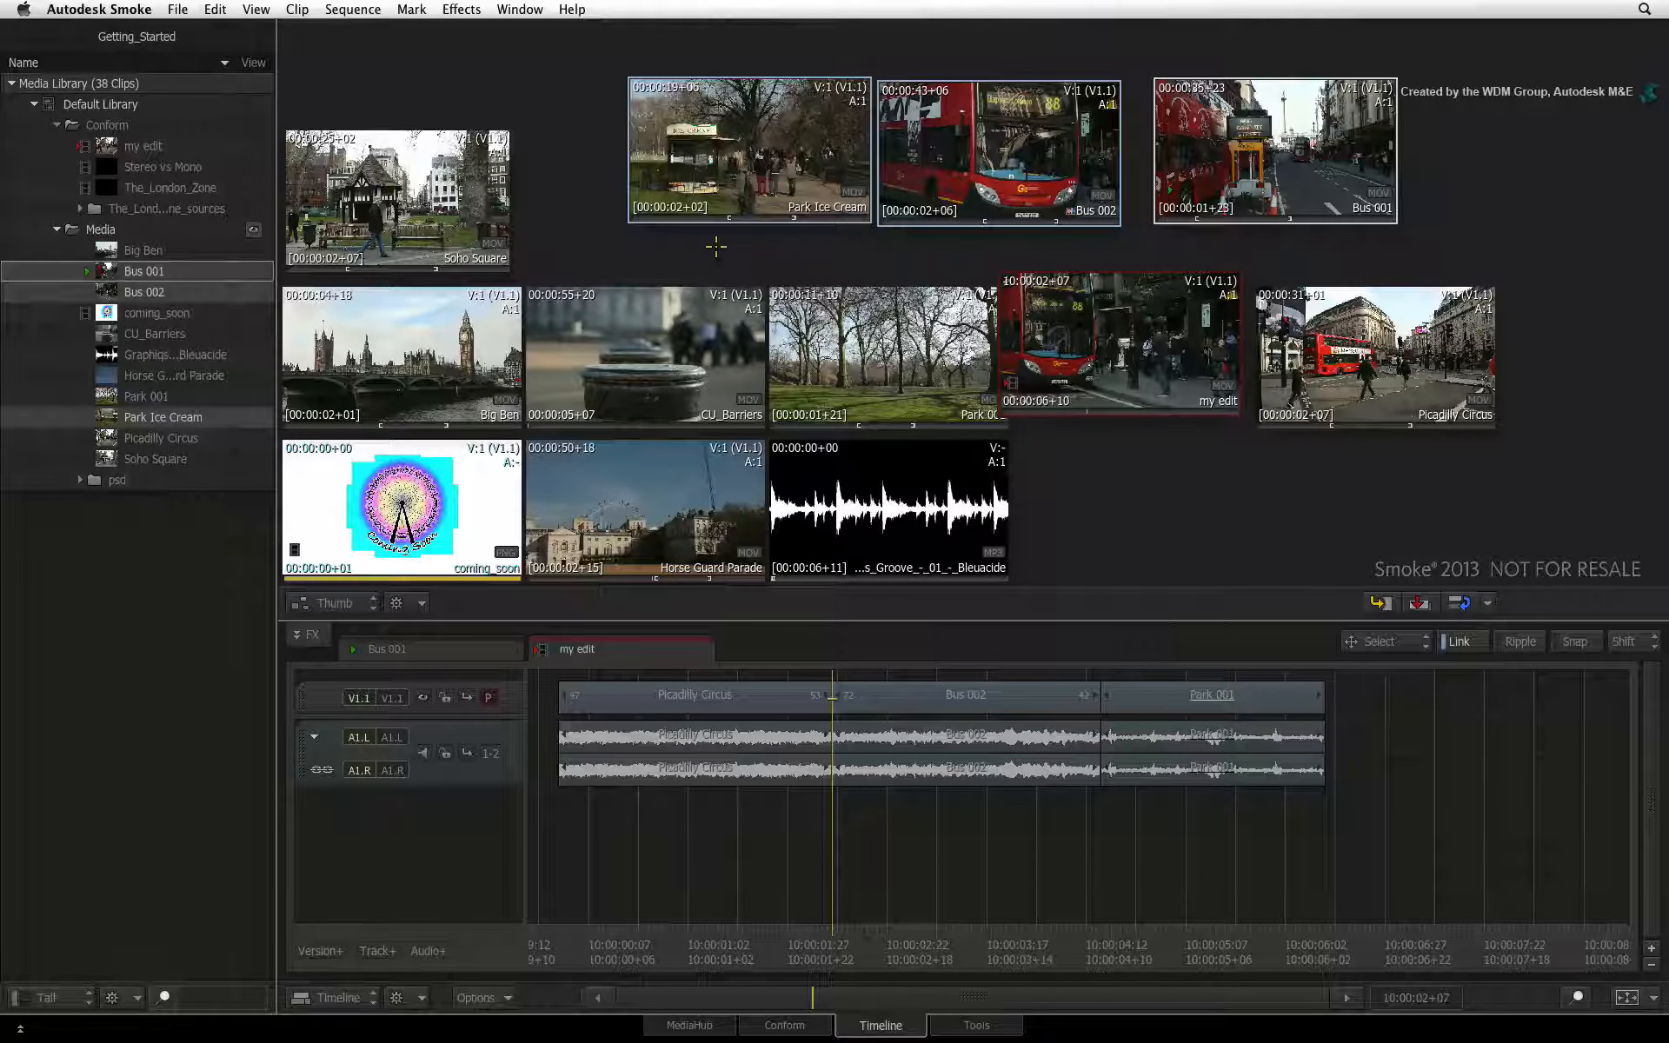
drag(769, 155, 1332, 695)
click(1626, 998)
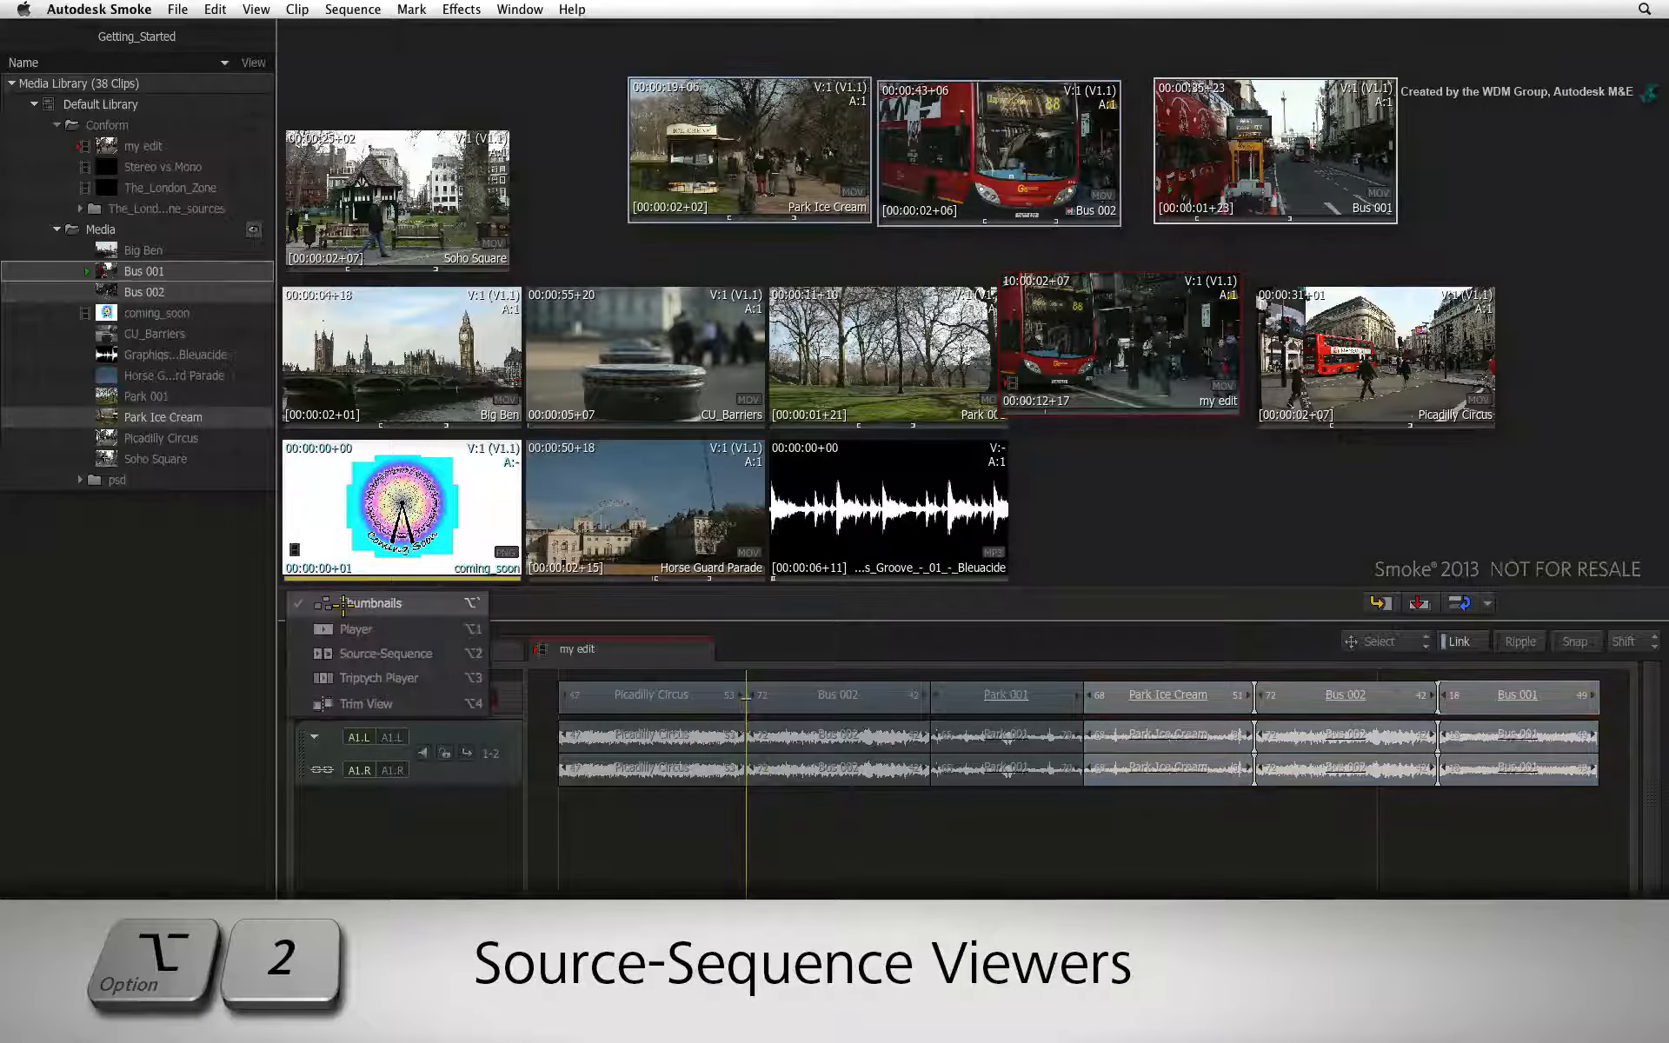
Switch to the Source-Sequence viewers, check the start of the added clips, and undo adding them to the sequence
click(370, 650)
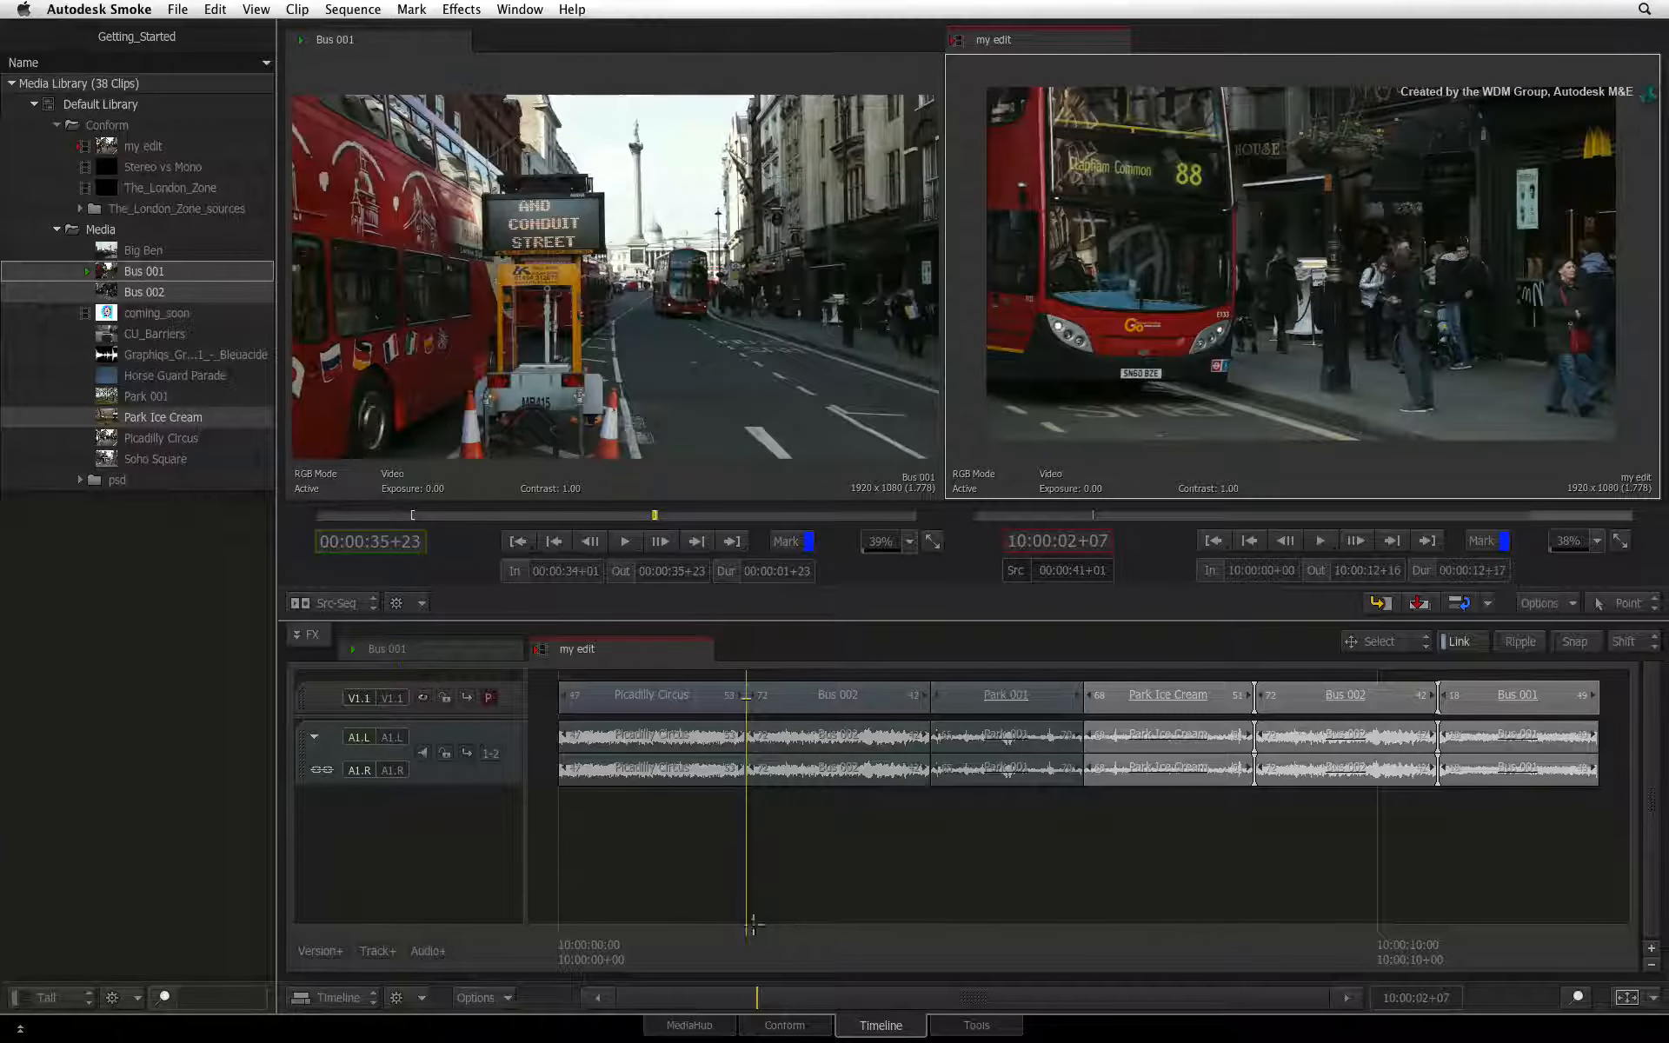
drag(751, 944, 1115, 835)
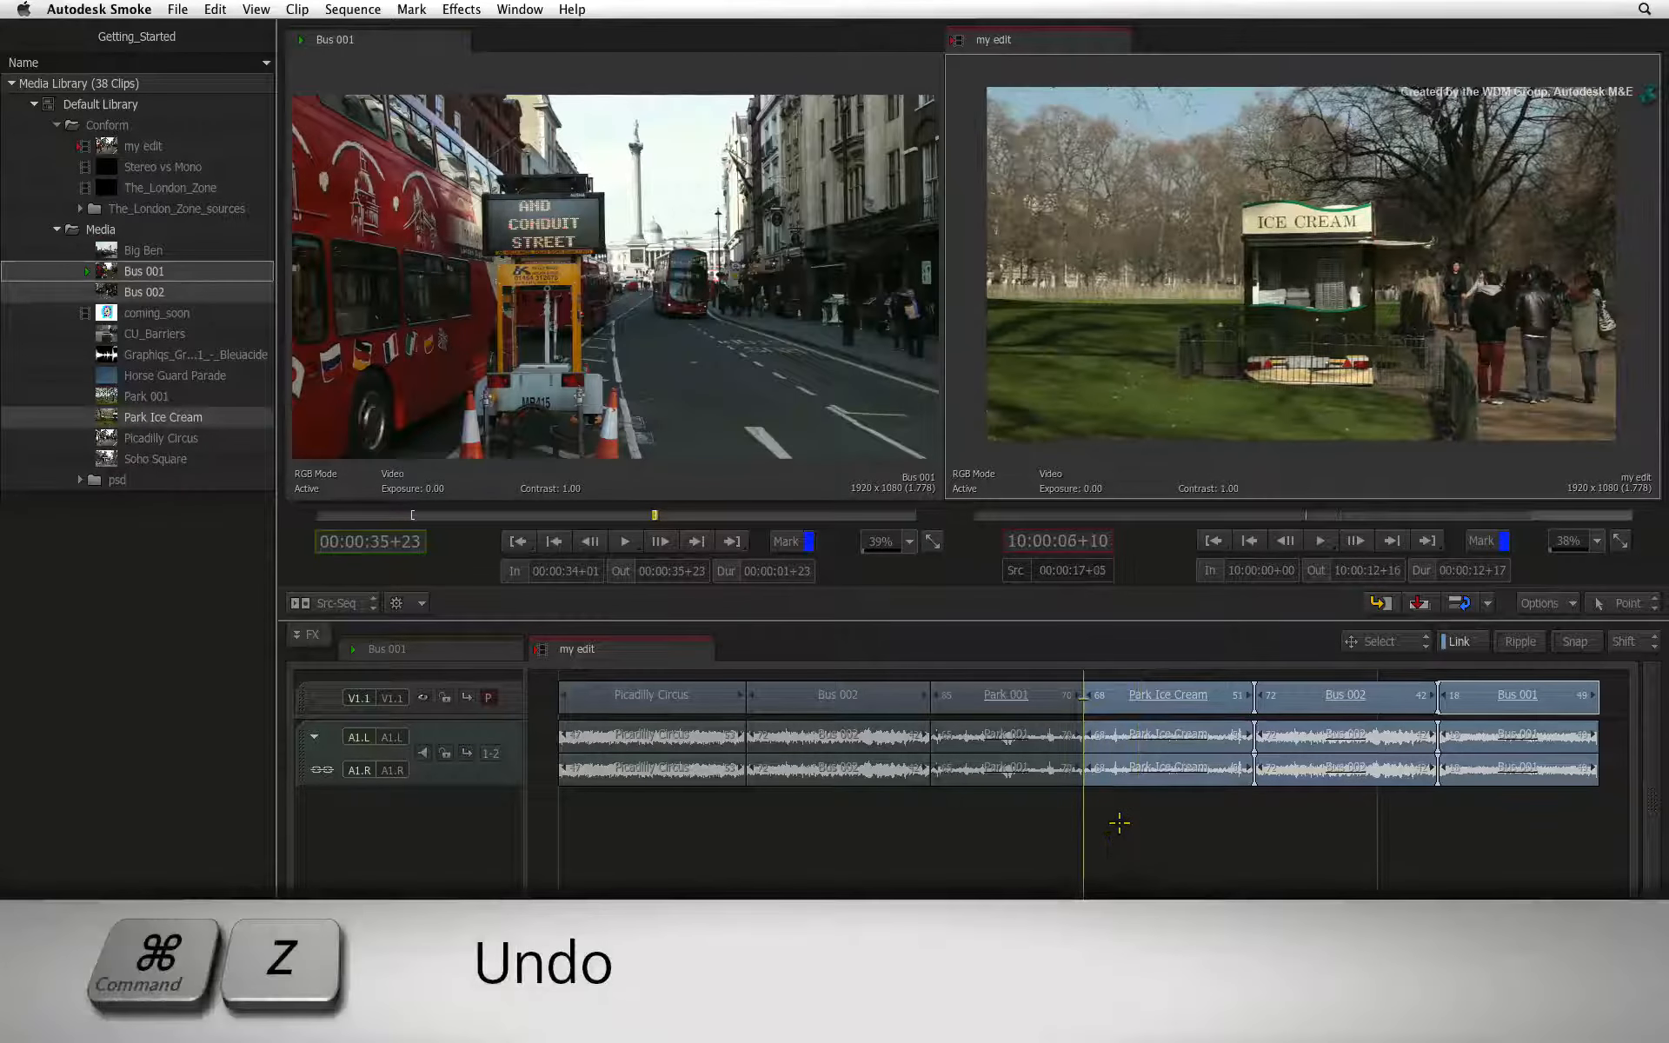
key(super+z)
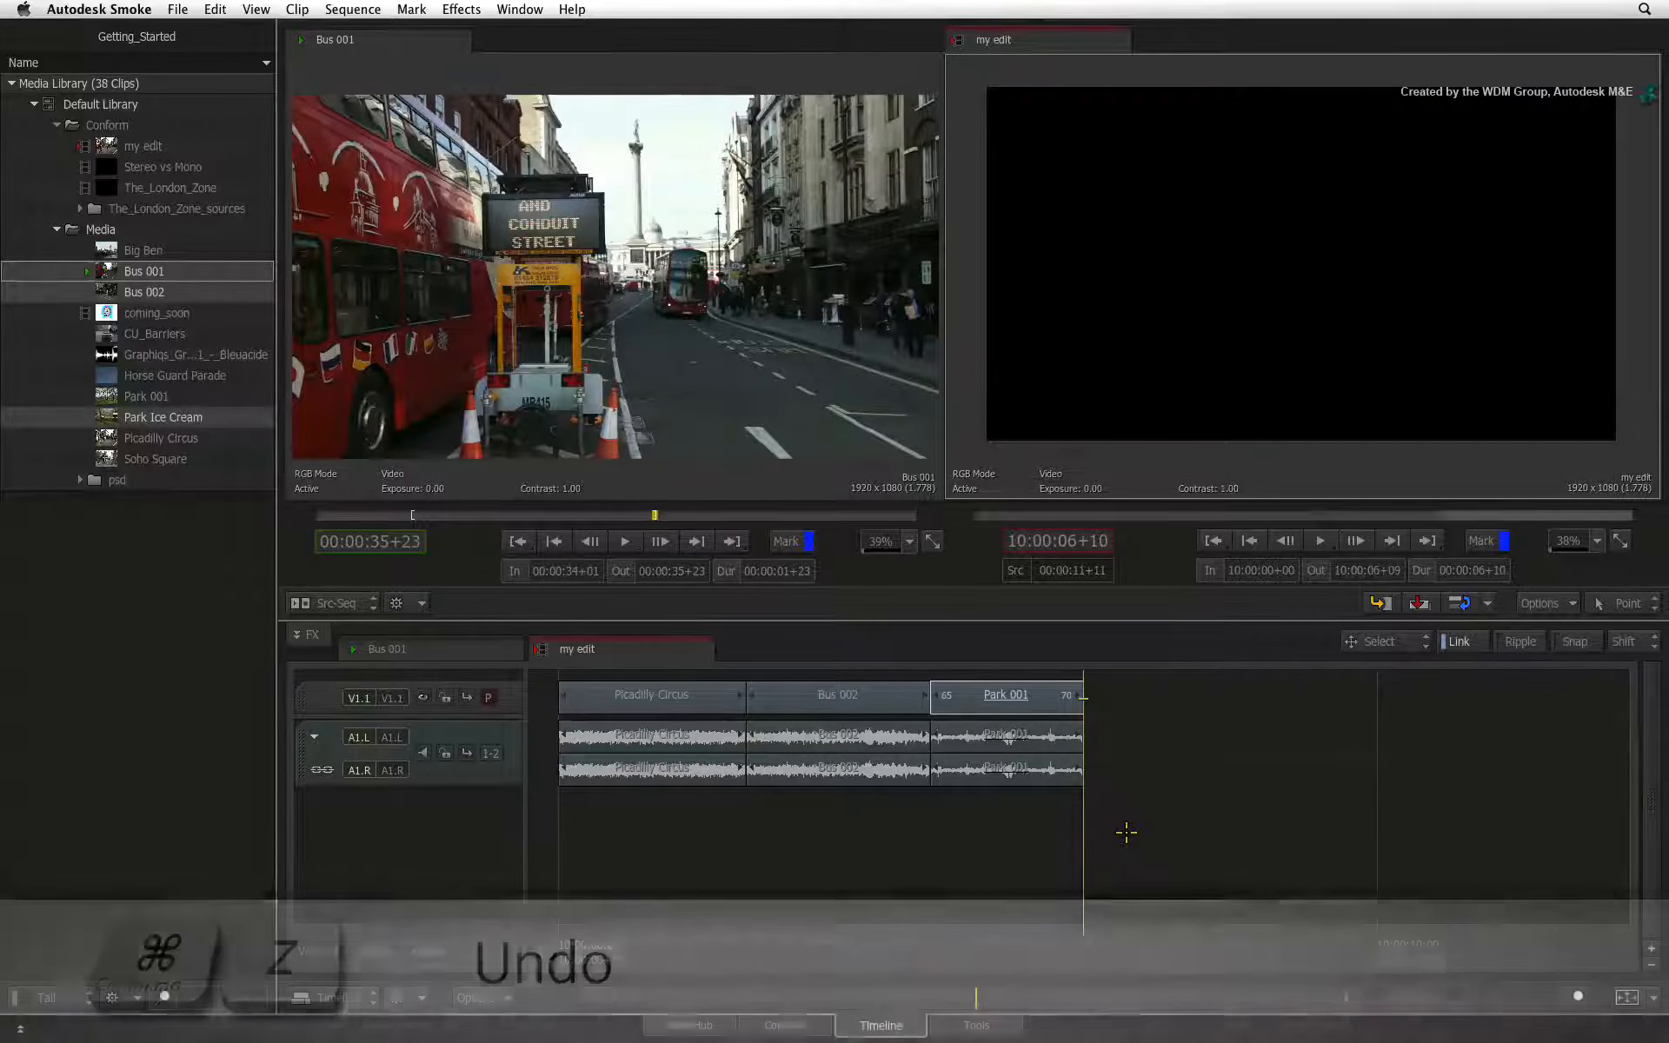
Add the selected Park Ice Cream, Bus 002 and Bus 001 clips from the Media Library to my edit, directly after Park 001
drag(91, 419, 1170, 693)
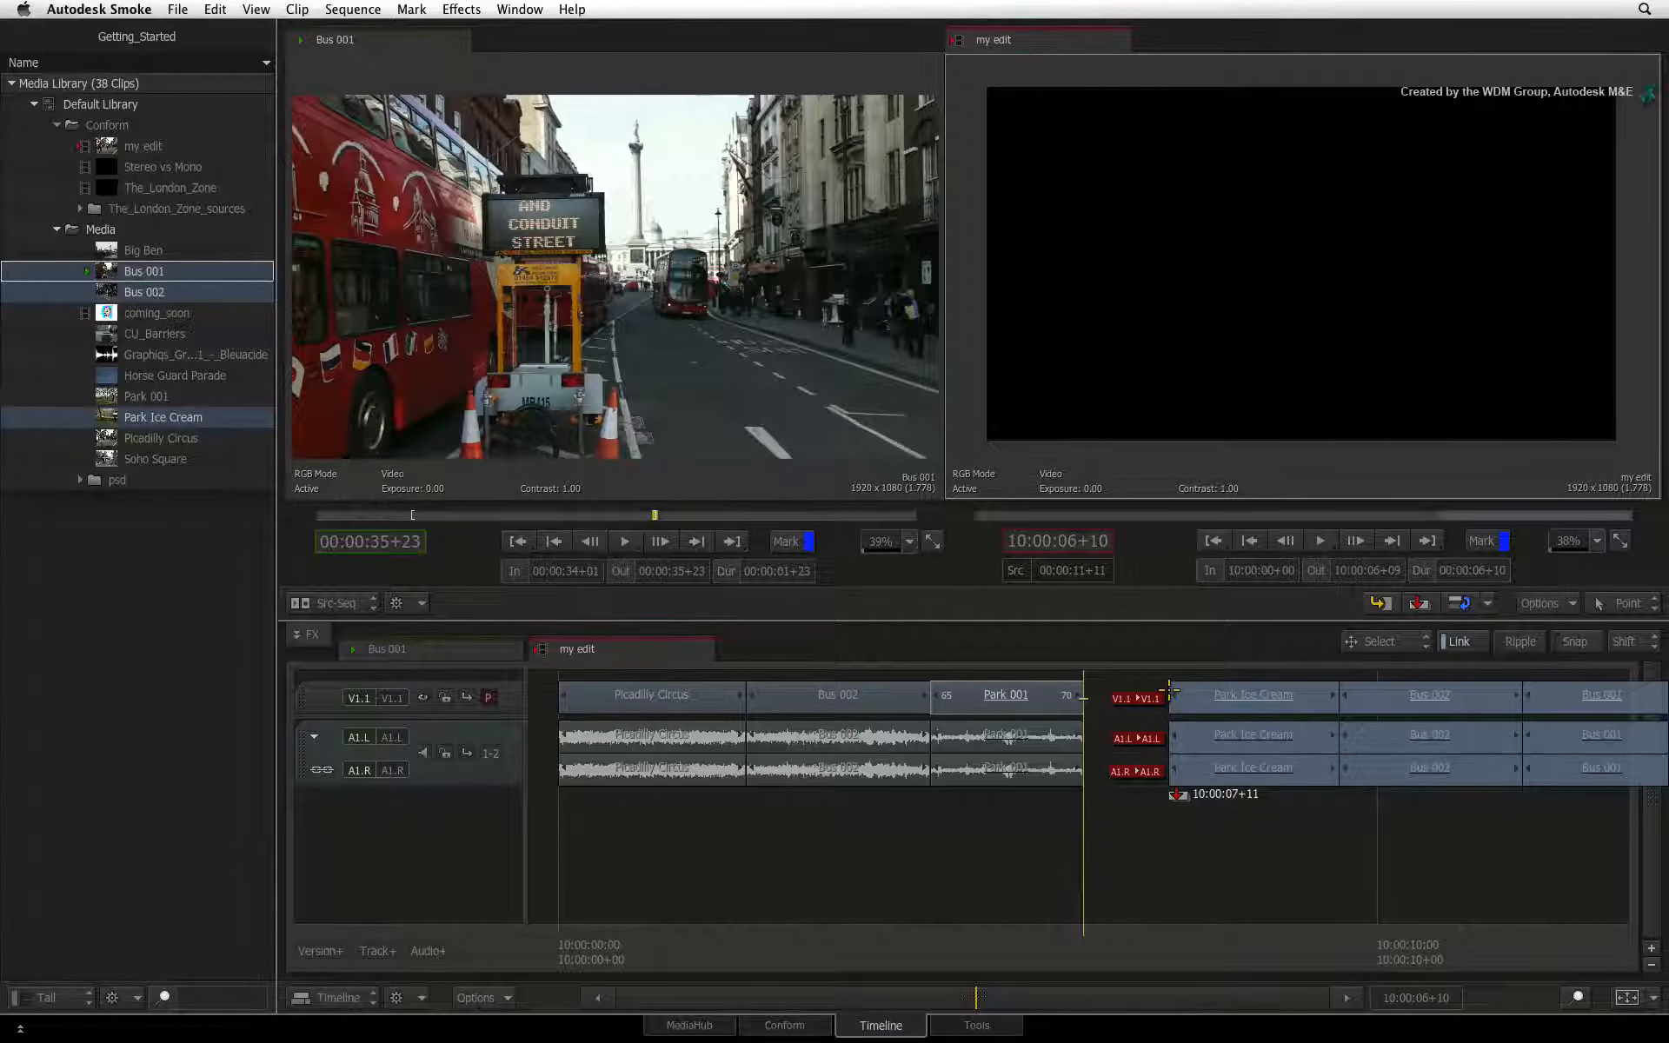
drag(1170, 693, 1114, 693)
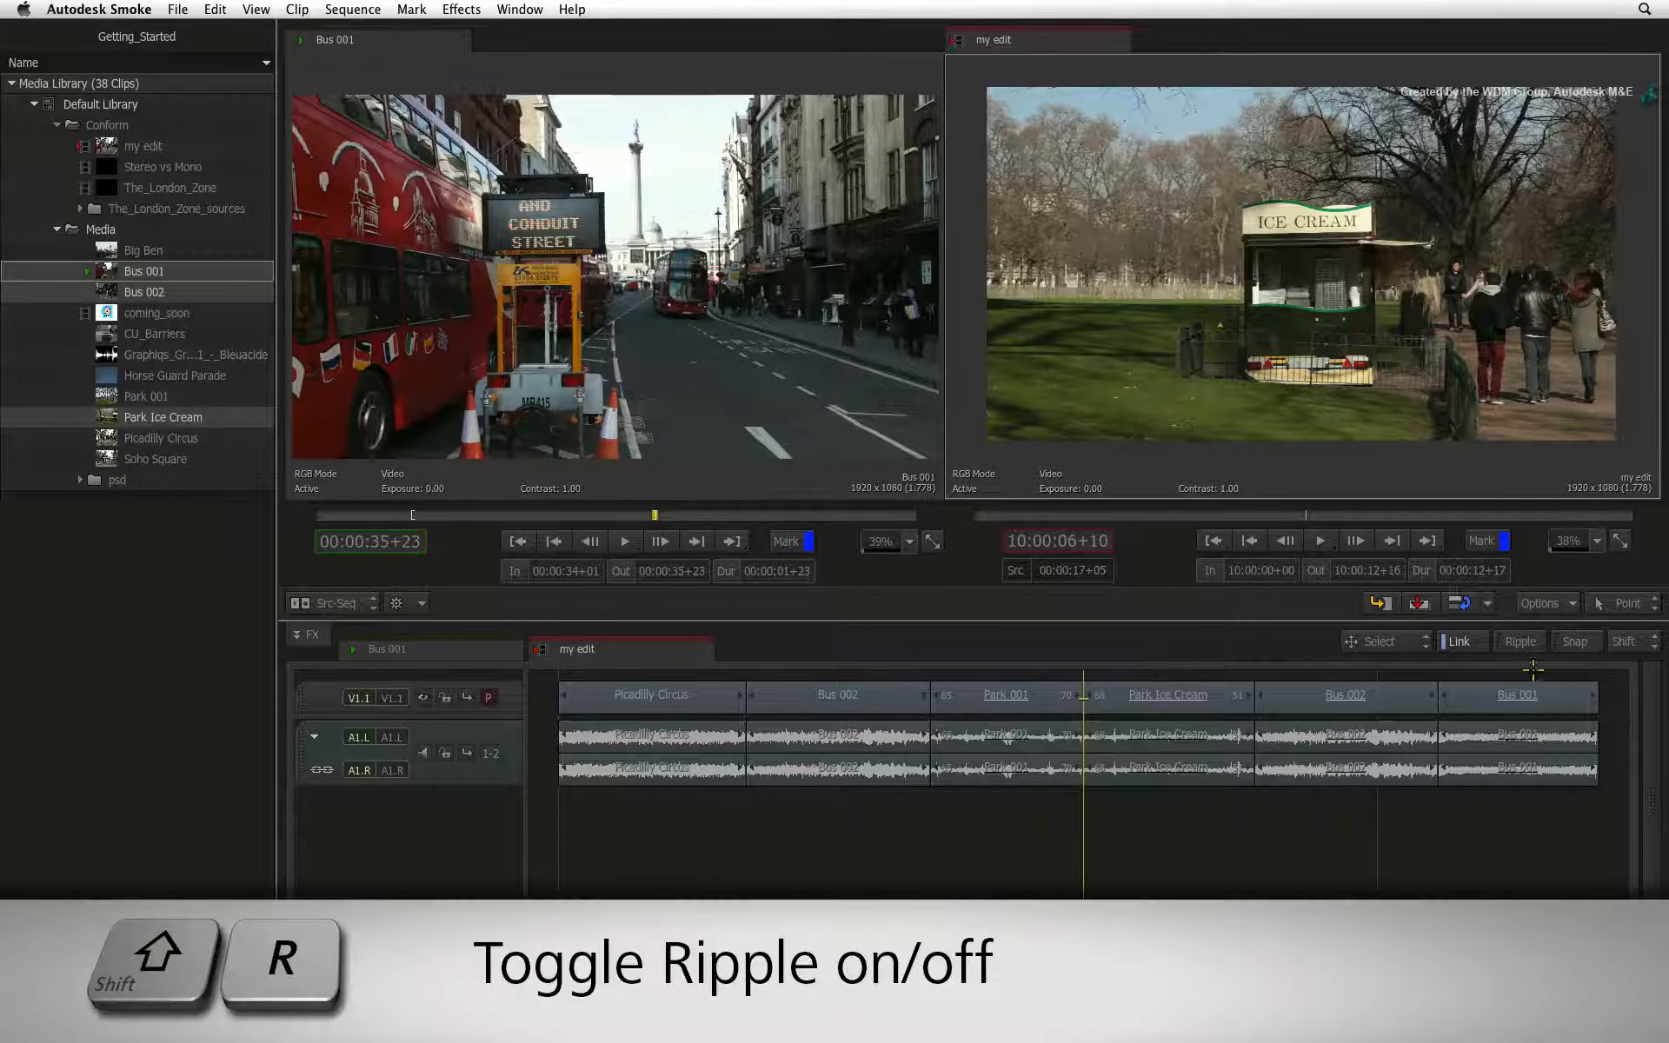
Toggle Ripple mode off and on for the timeline, leaving it turned on
click(1537, 641)
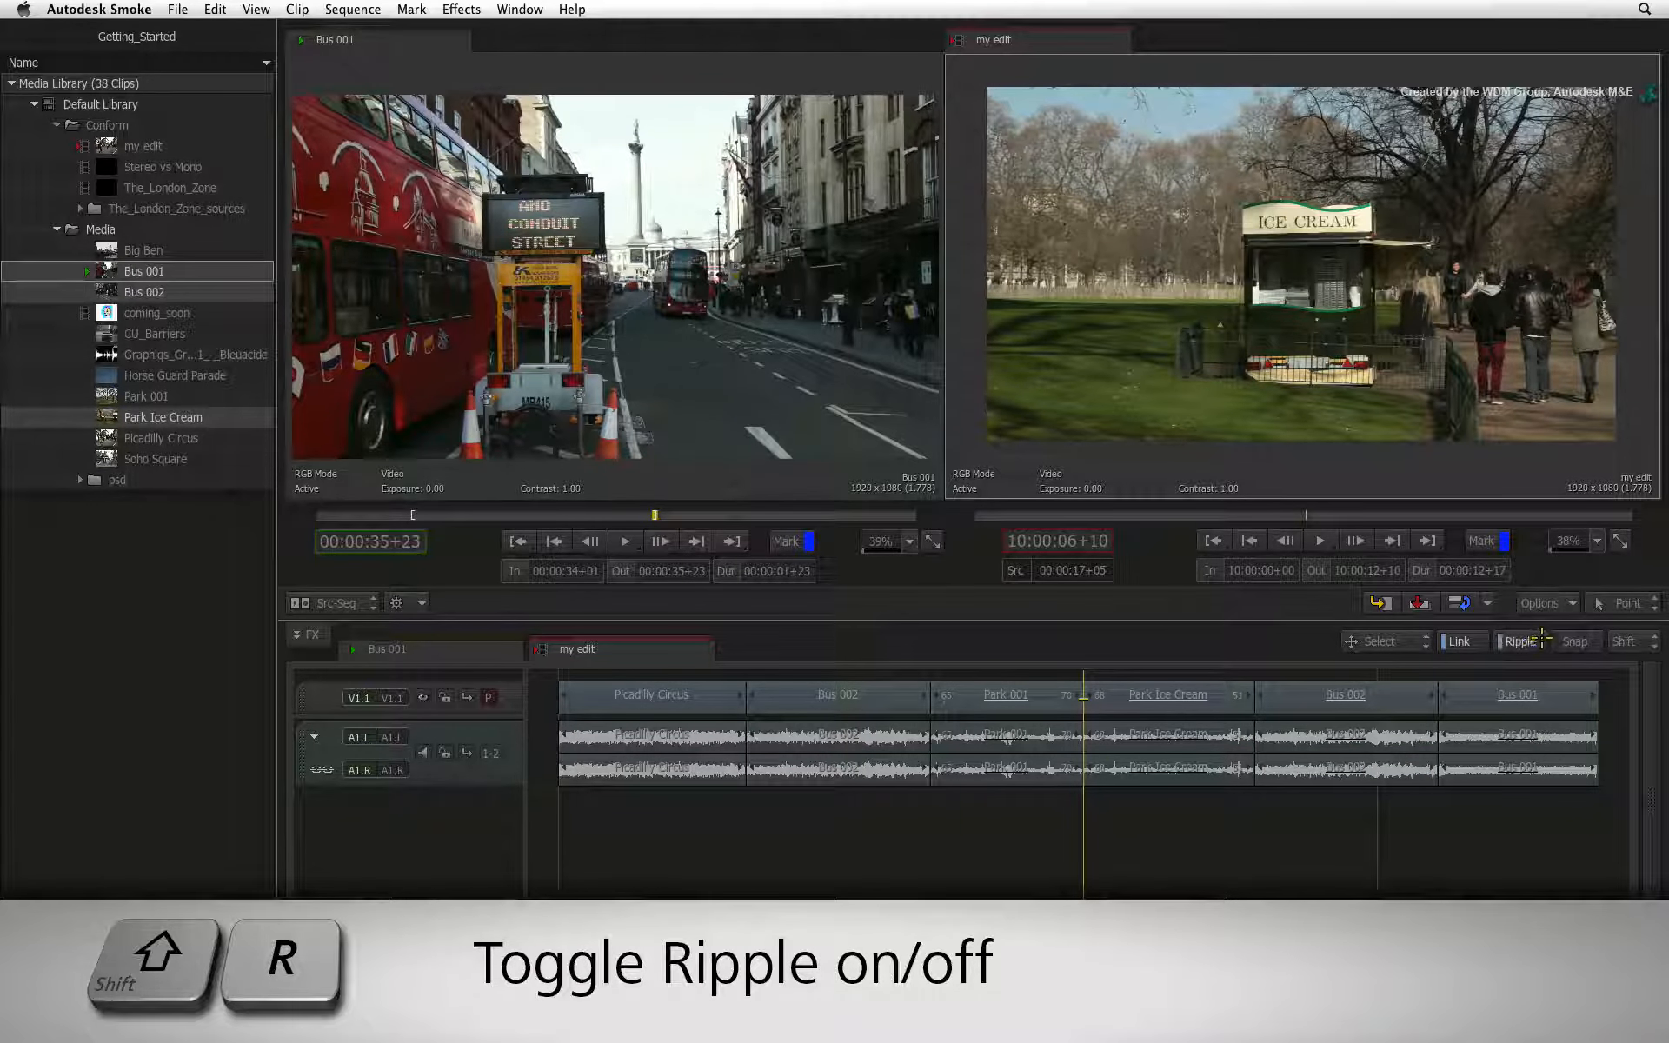
click(1537, 640)
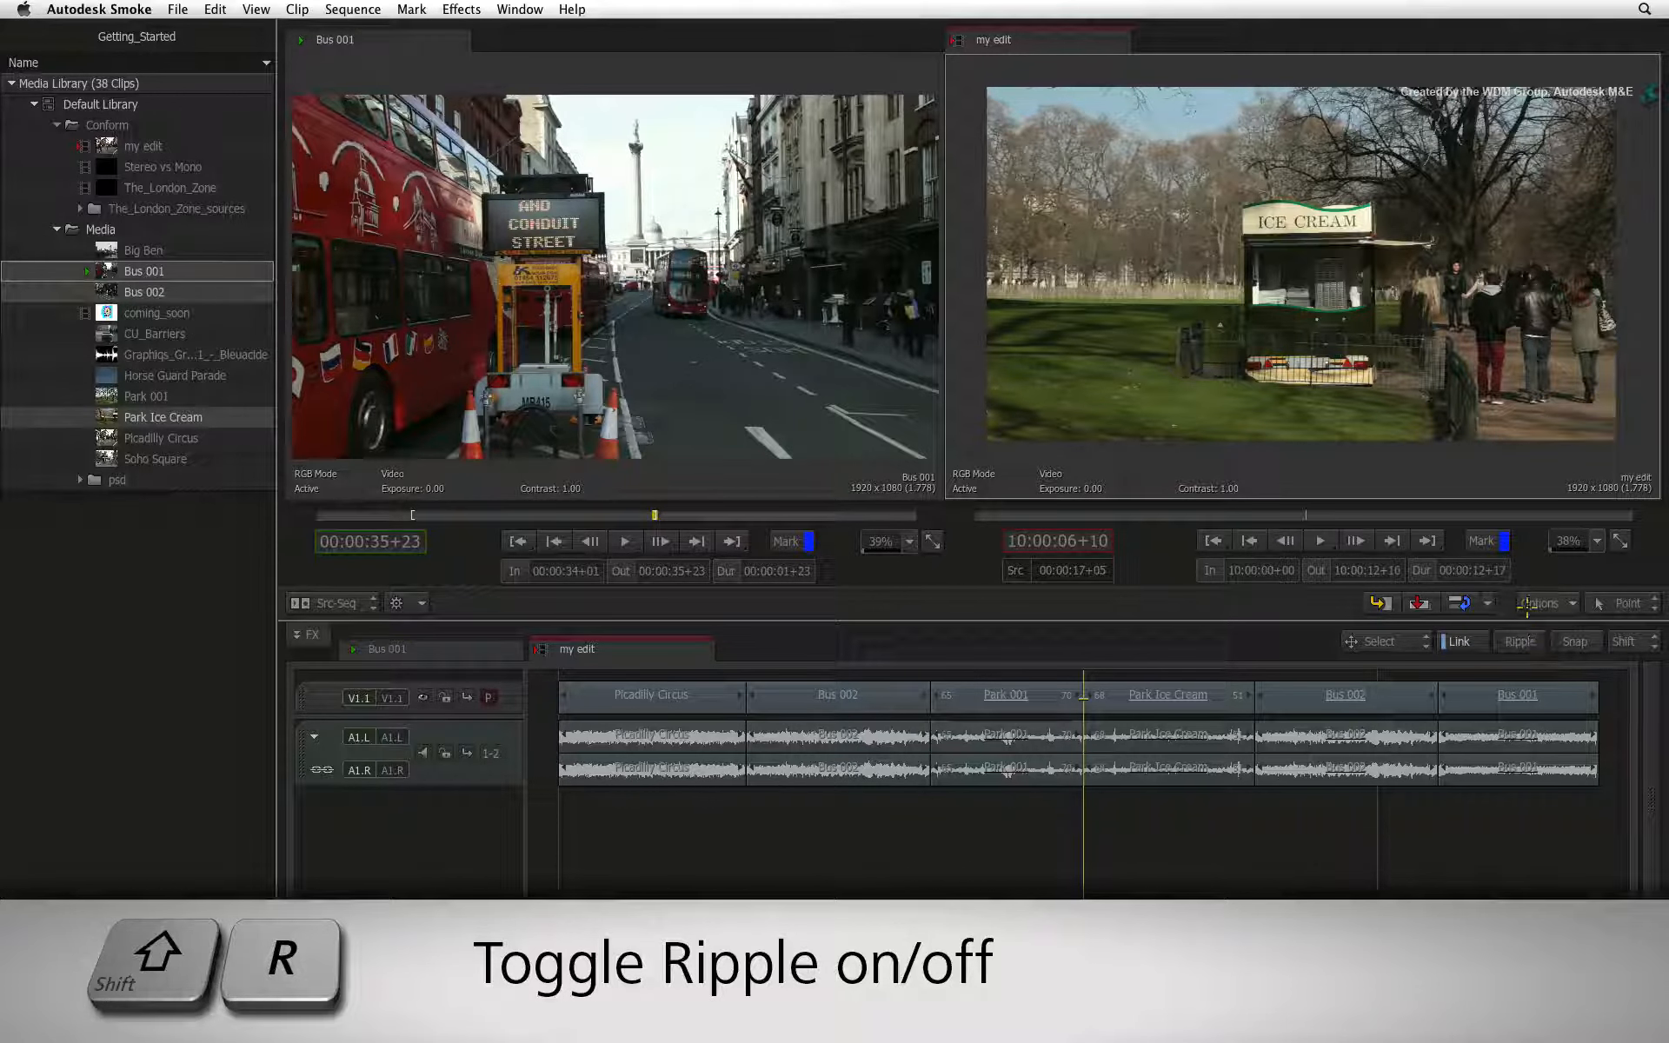
key(shift+r)
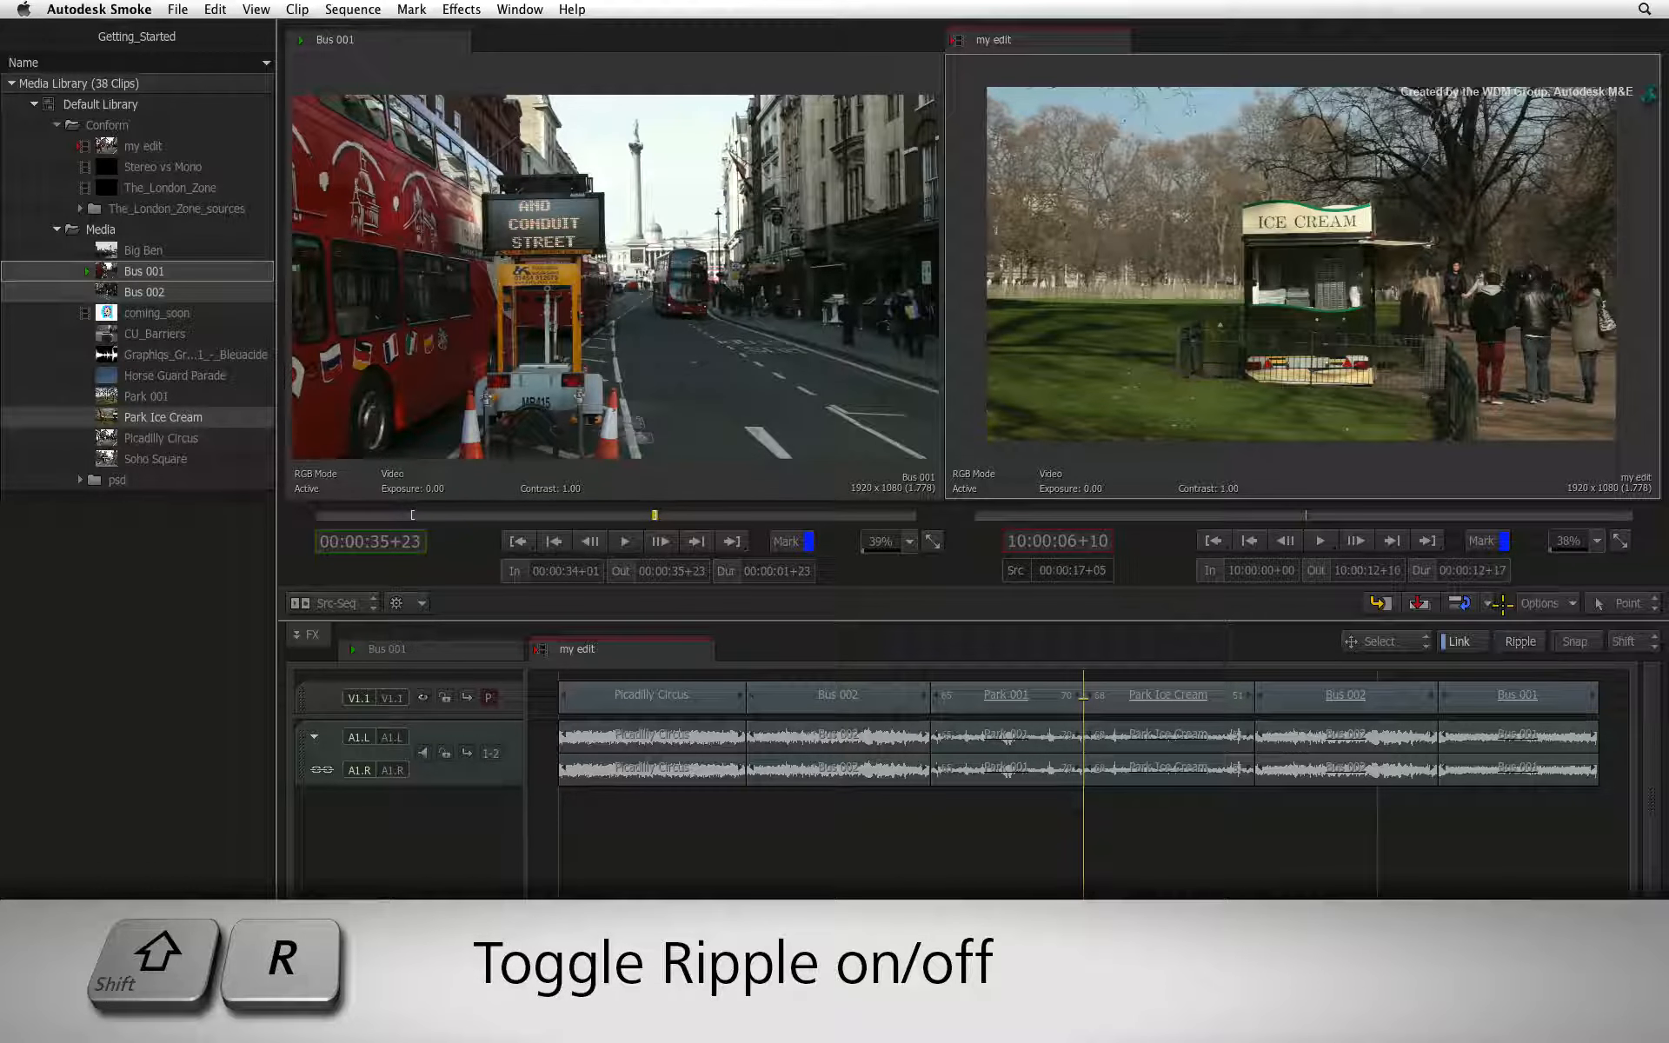
key(shift+r)
key(shift+r)
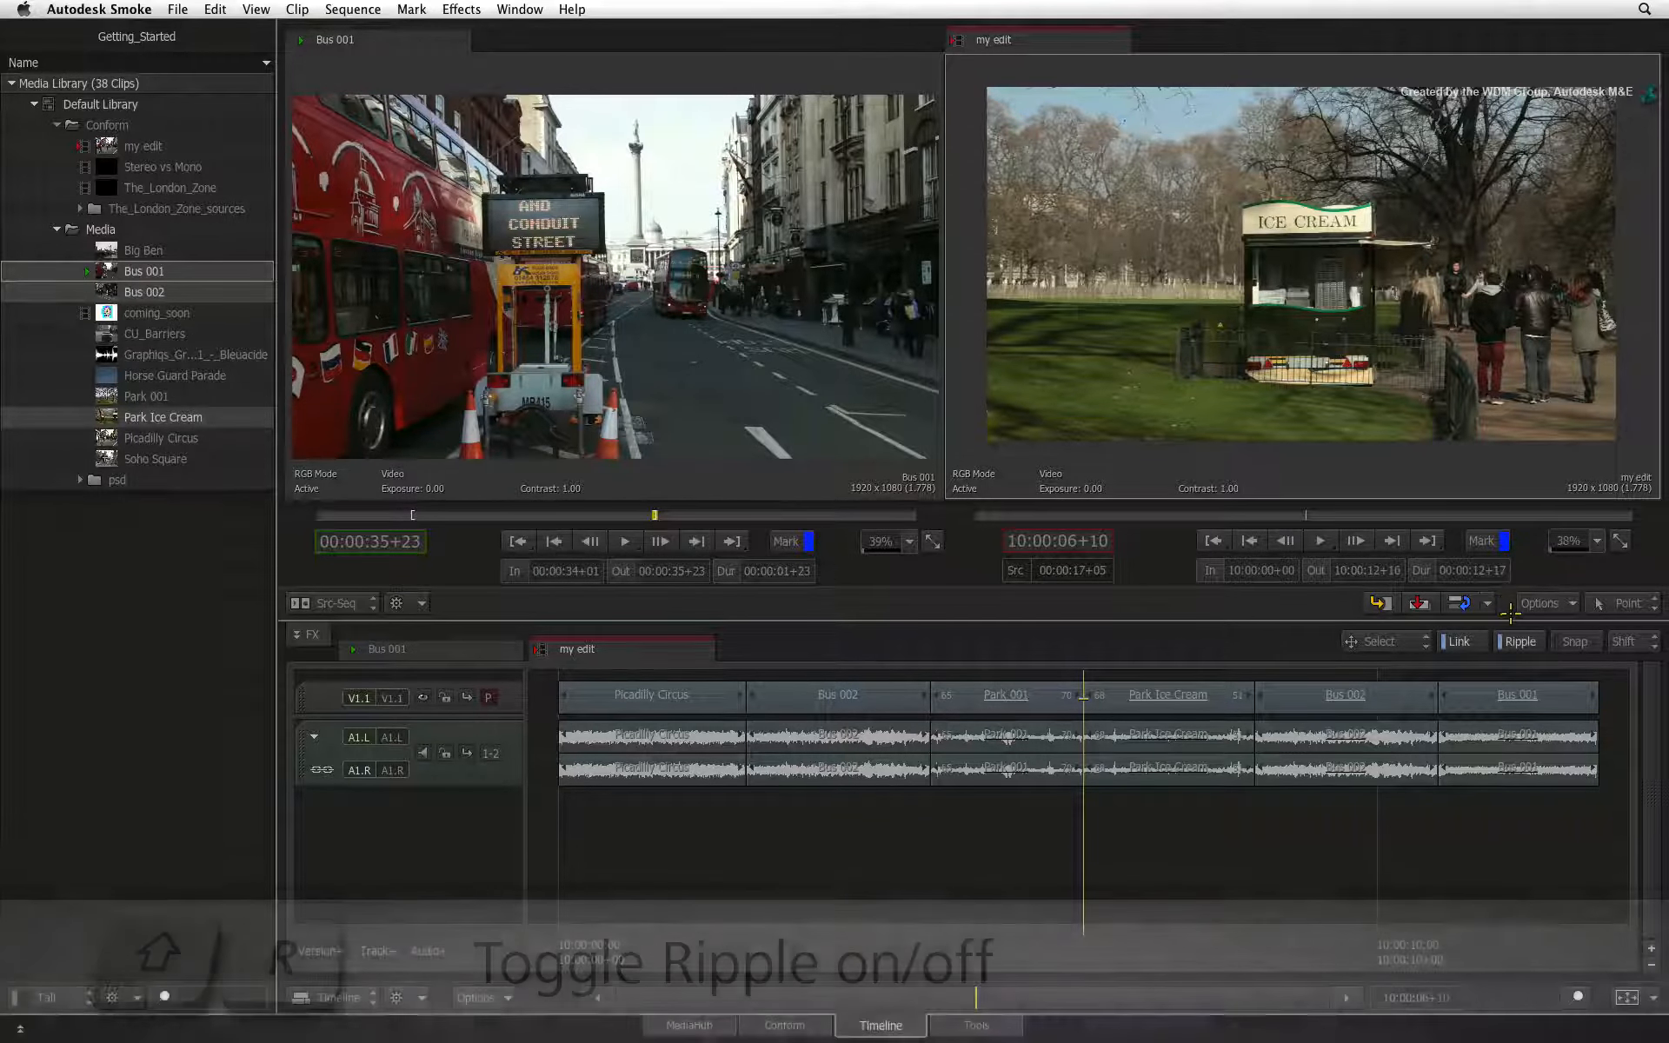